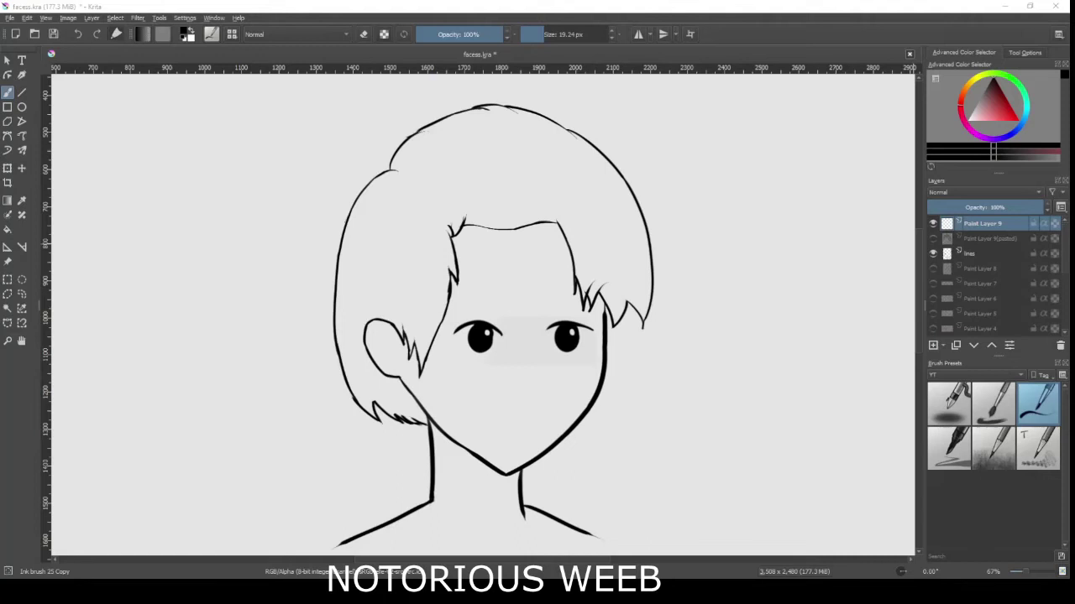
Test the ink brush, then make Paint Layer 9 active again for drawing
left_click(728, 222)
key("ctrl+z")
left_click(7, 309)
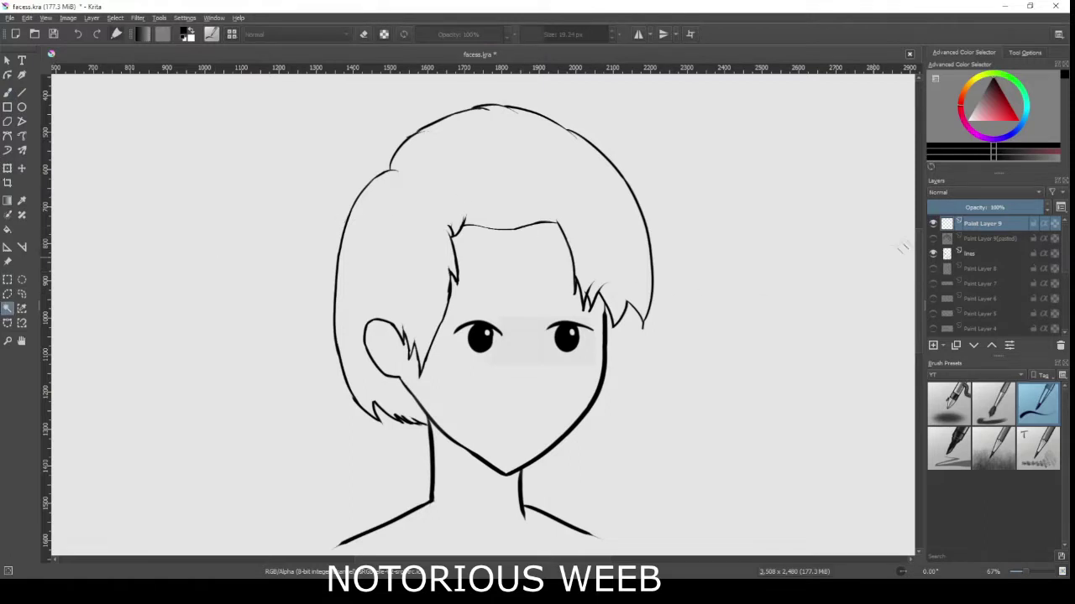
left_click(966, 253)
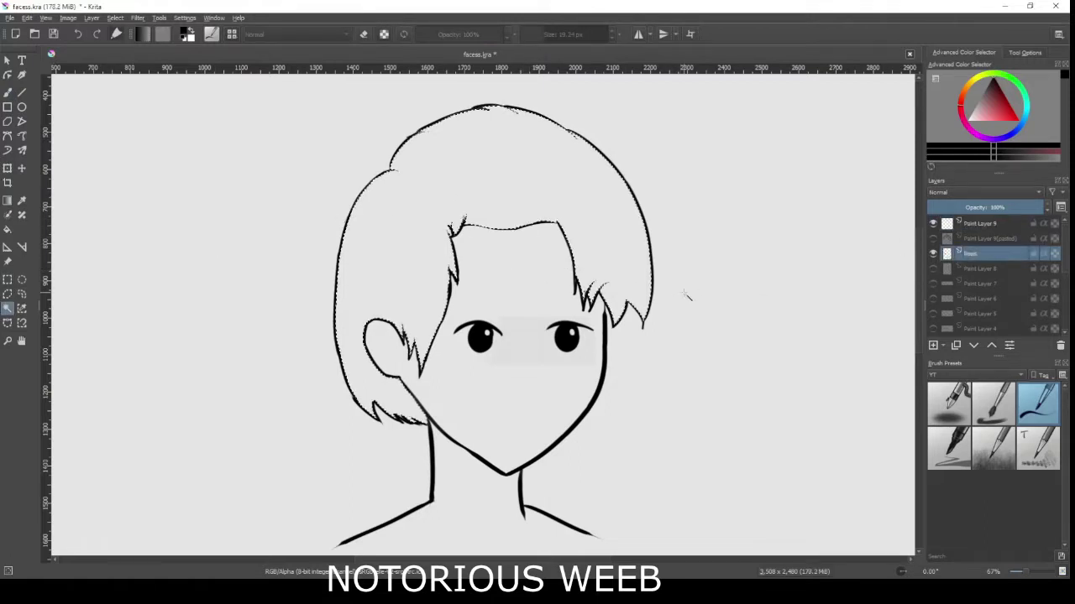
left_click(976, 224)
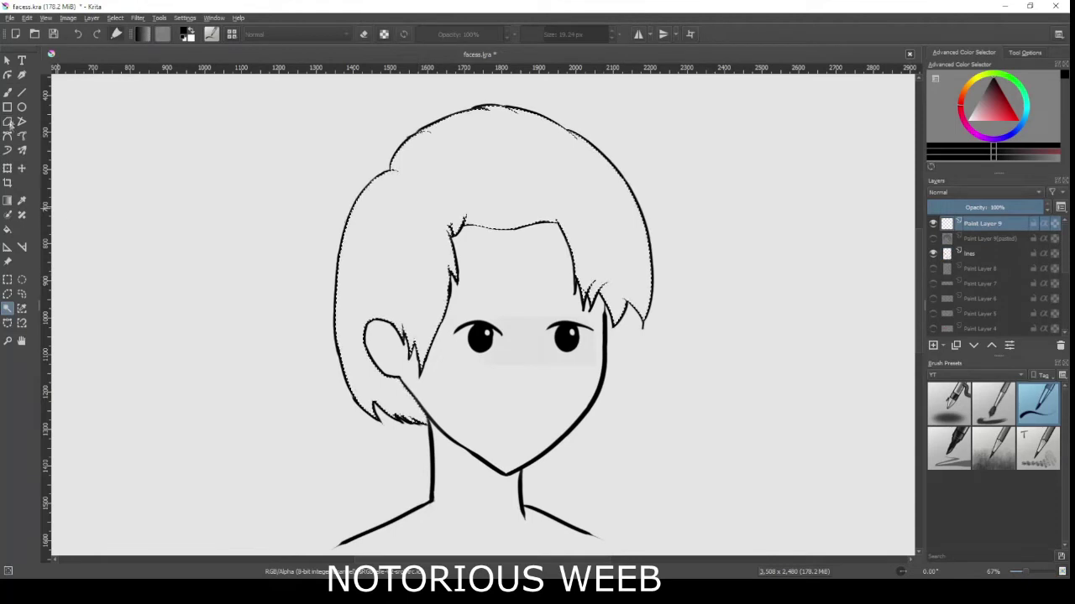
left_click(8, 92)
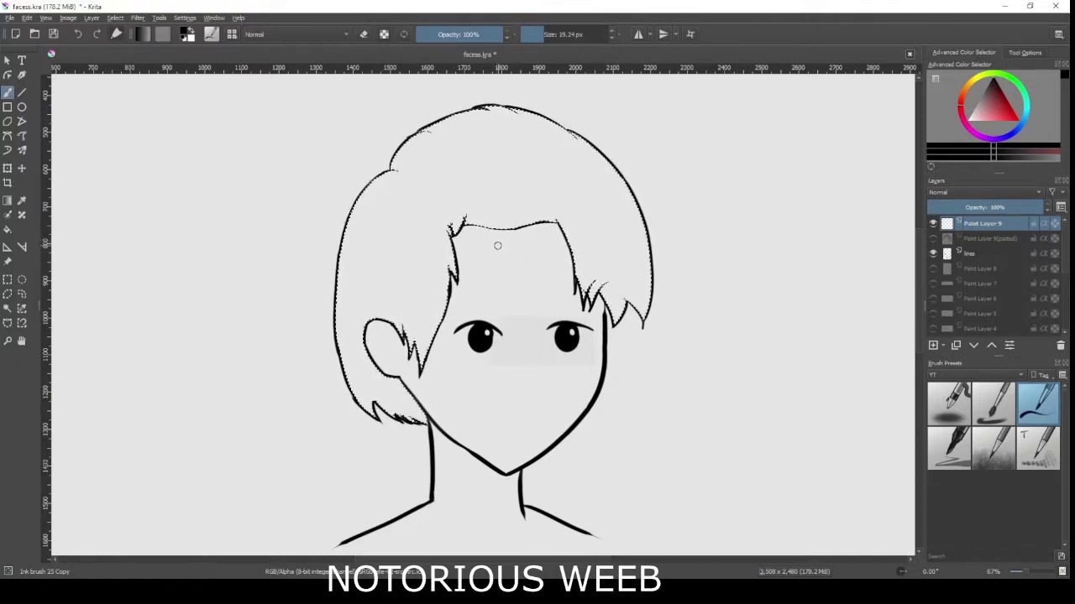
Add a new paint layer, then draw a thin curved strand above the fringe on Paint Layer 9
left_click(932, 345)
left_click(990, 240)
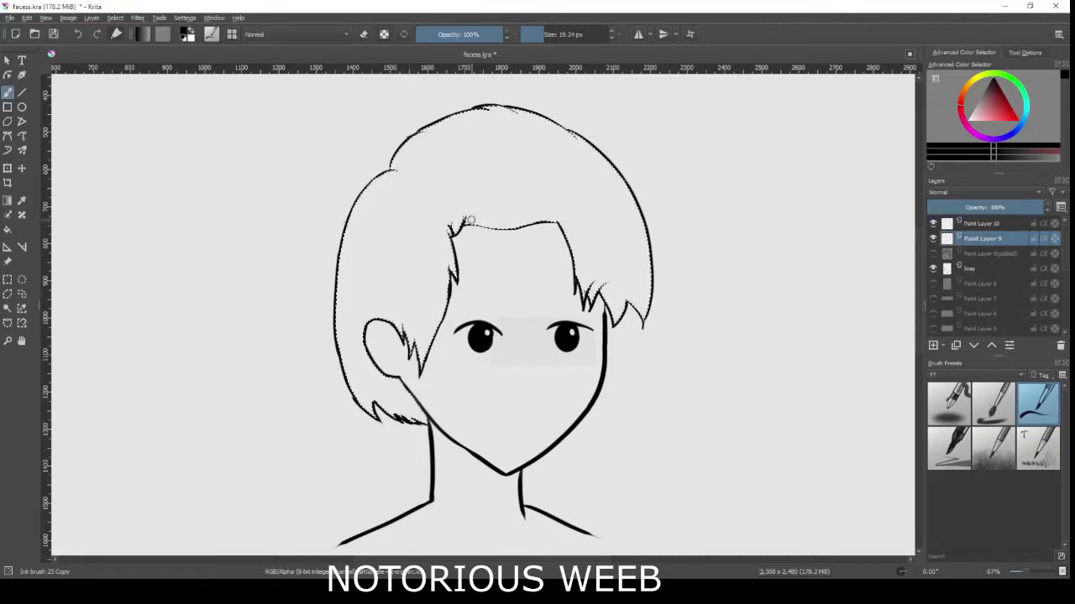
left_click_drag(475, 224, 561, 150)
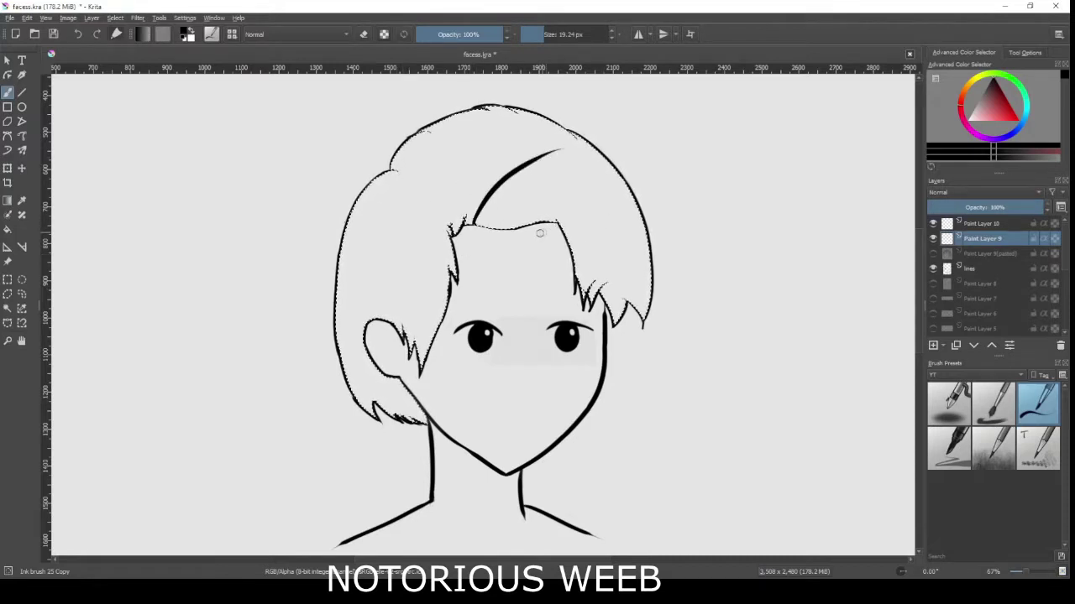
key("ctrl+z")
left_click_drag(474, 225, 532, 178)
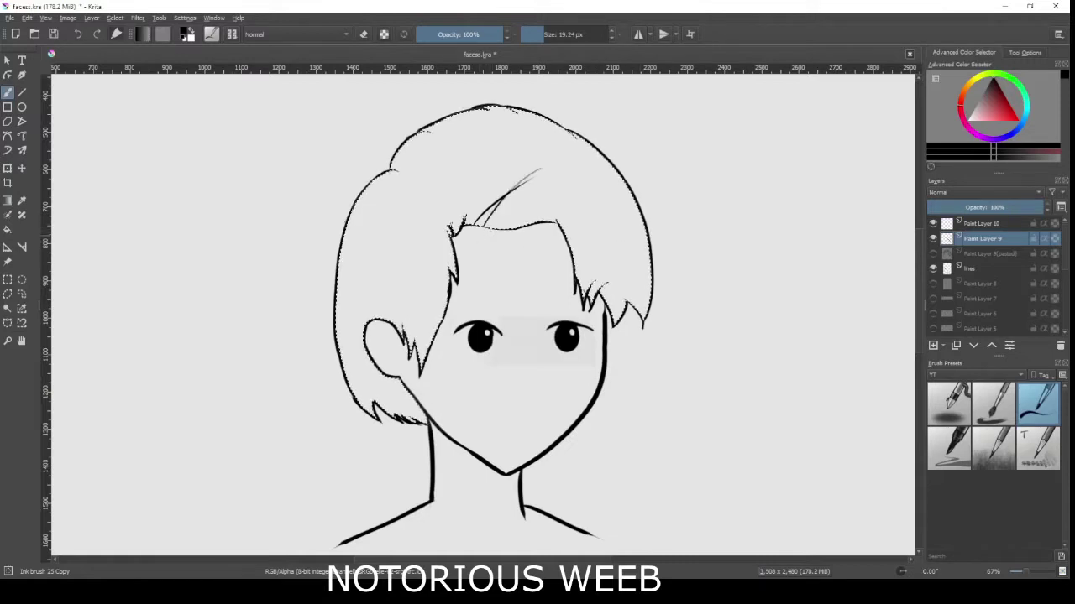
key("ctrl+z")
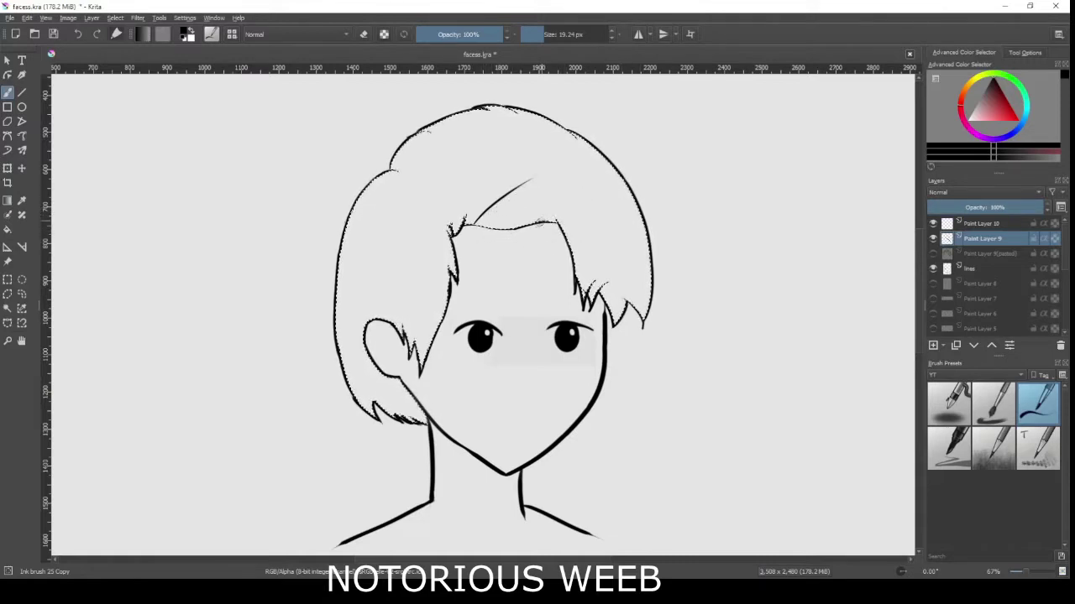
left_click_drag(504, 225, 552, 216)
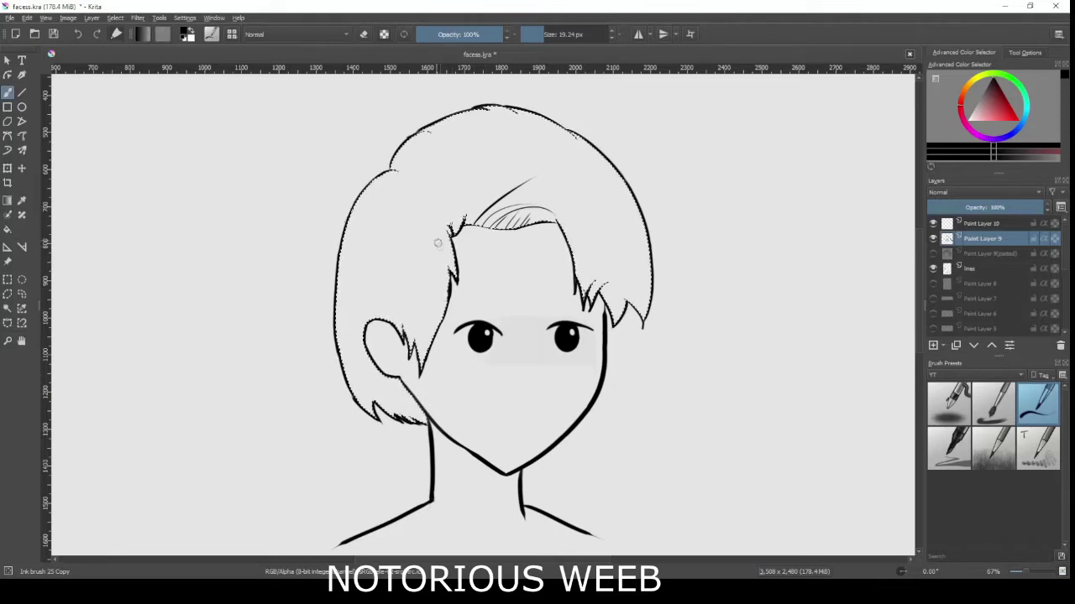
Paint short hatch strokes left of the fringe and a thin strand on the upper hair
left_click_drag(450, 230, 434, 220)
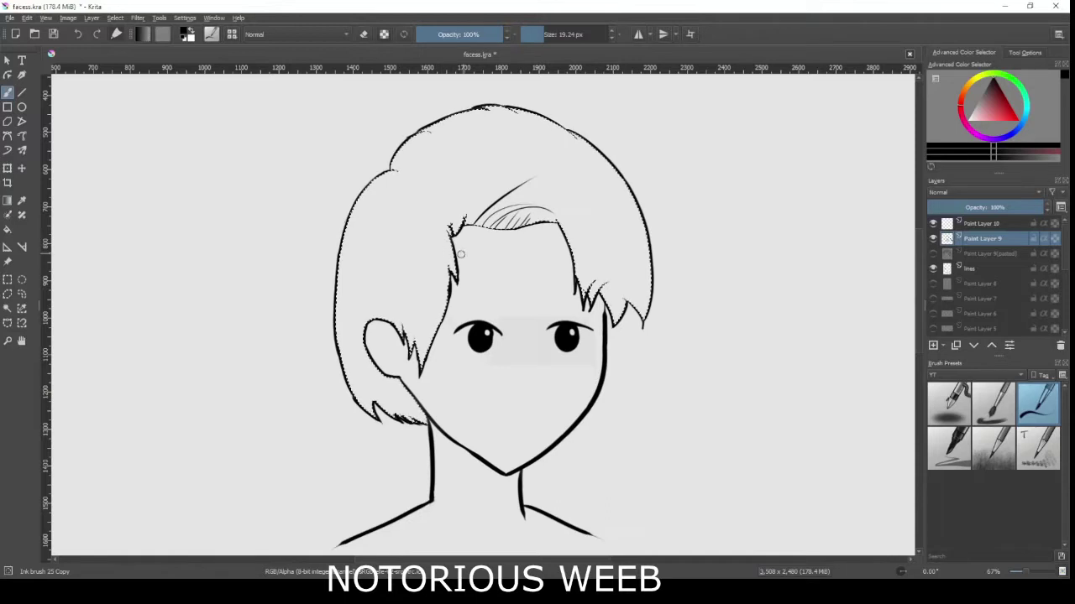
left_click_drag(433, 225, 451, 229)
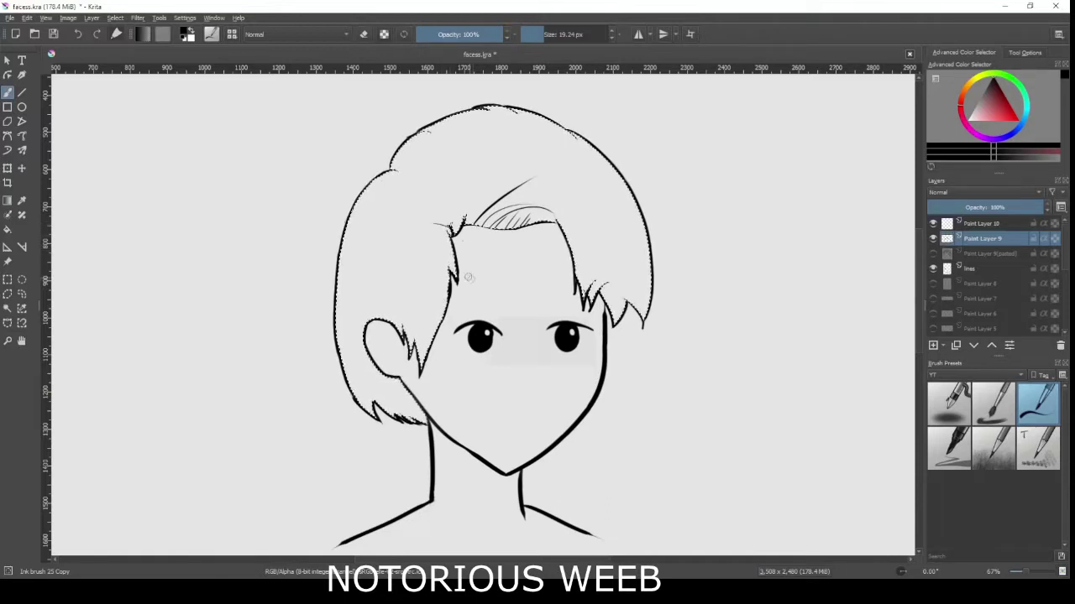
key("ctrl+z")
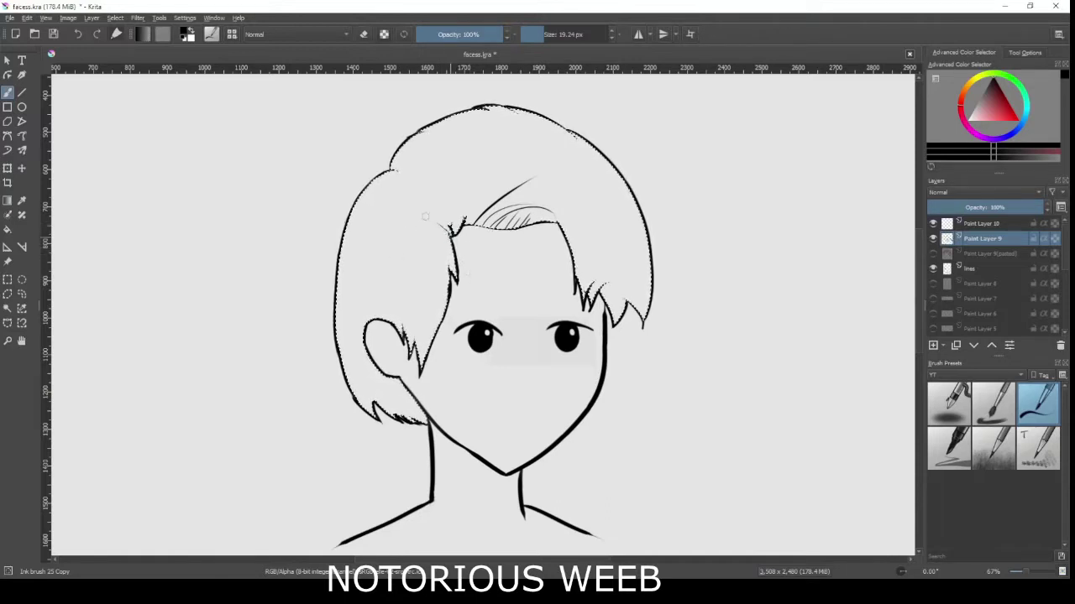
left_click_drag(447, 225, 404, 186)
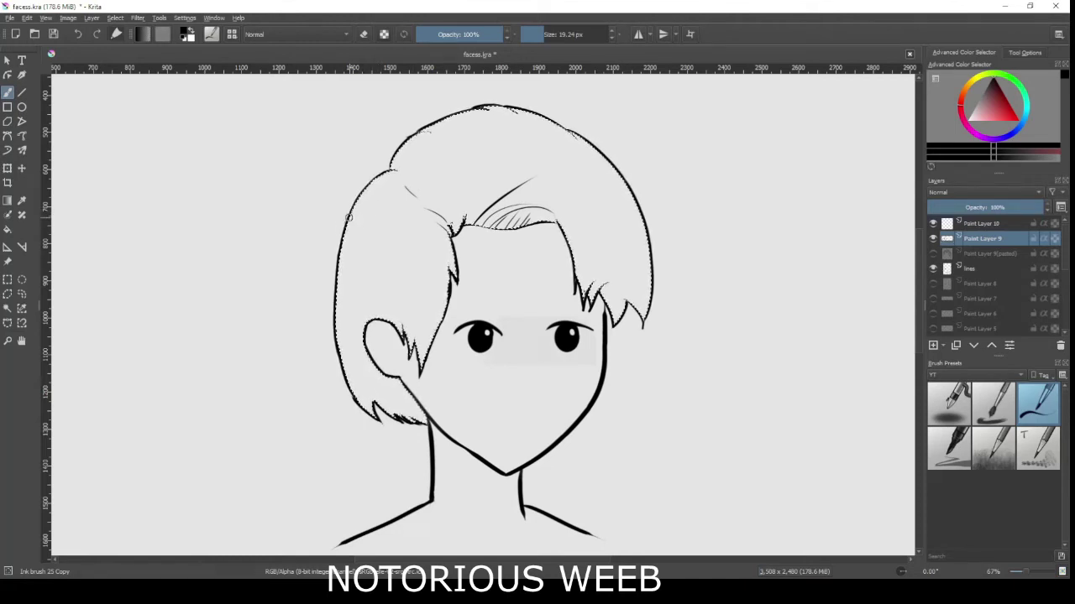
key("ctrl+z")
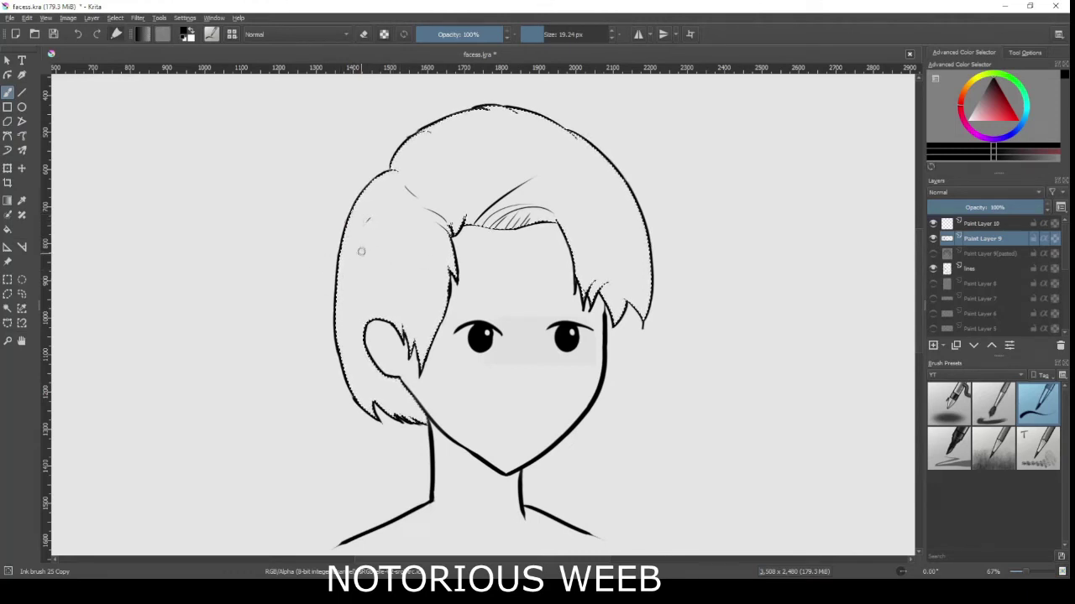
left_click_drag(356, 238, 383, 190)
key("ctrl+z")
left_click_drag(453, 215, 489, 163)
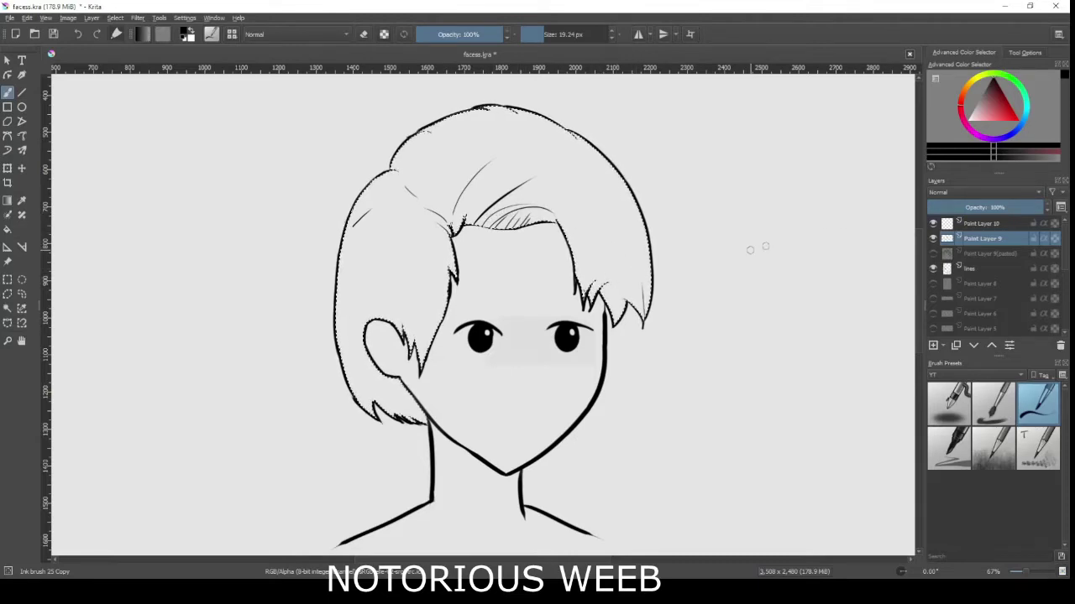
Zoom in on the fringe and draw a thin line along the right hair strand
scroll(749, 250, "up", 5)
scroll(655, 344, "up", 2)
scroll(641, 300, "down", 4)
scroll(628, 280, "up", 1)
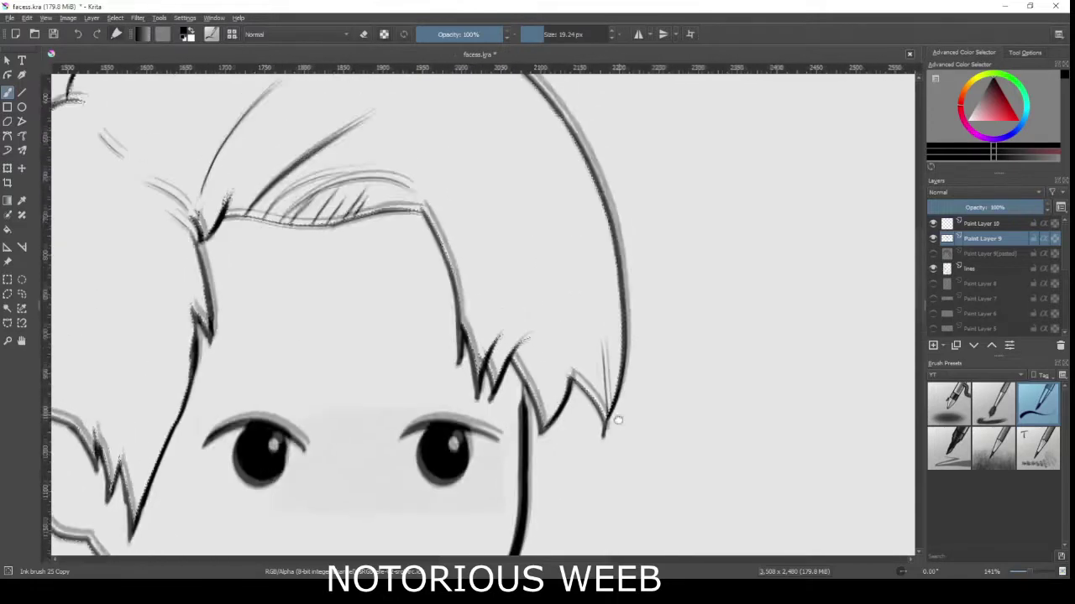
scroll(615, 395, "up", 1)
key("ctrl+z")
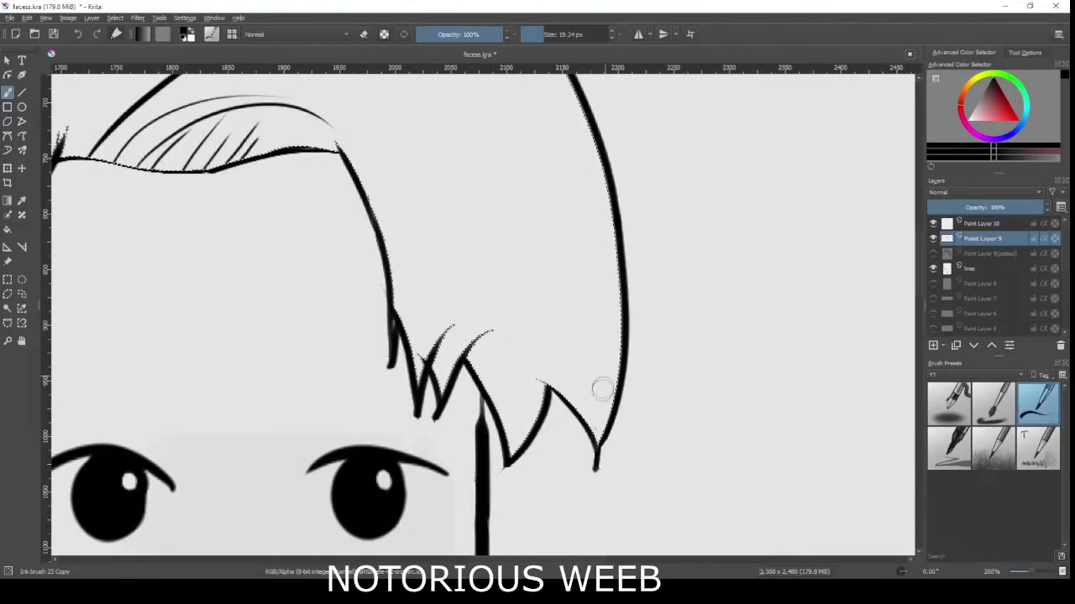
left_click_drag(599, 342, 598, 445)
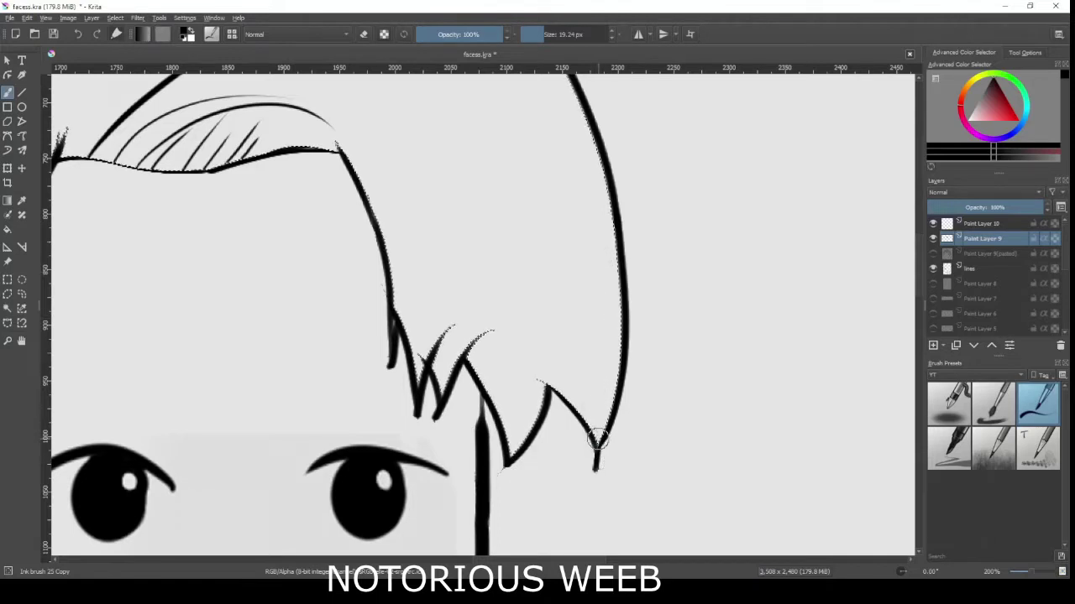
key("ctrl+z")
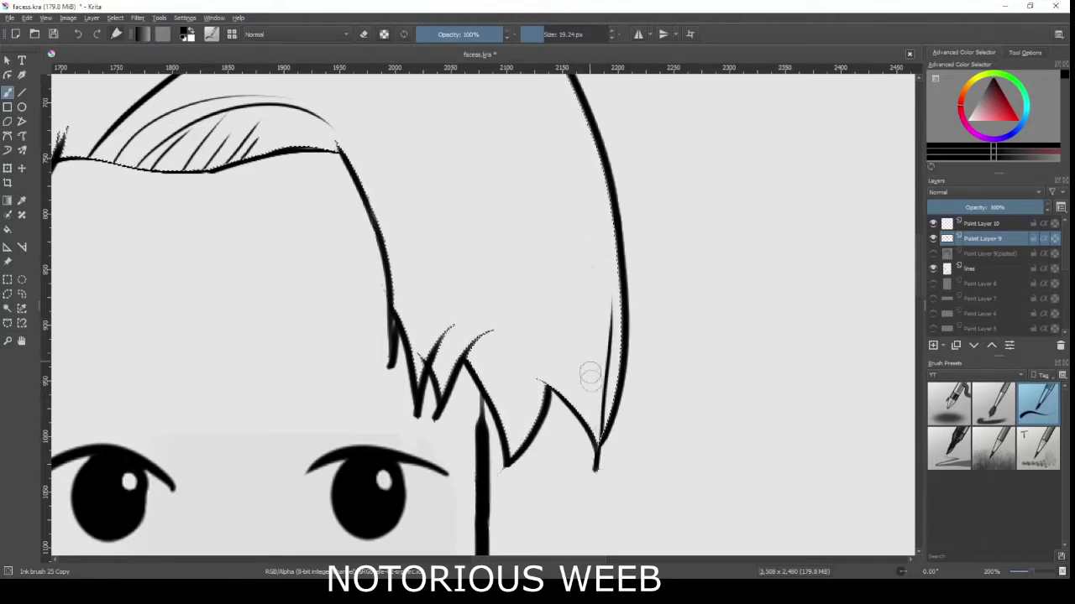
mouse_move(613, 315)
left_mouse_down()
mouse_move(598, 447)
mouse_move(583, 317)
left_mouse_up()
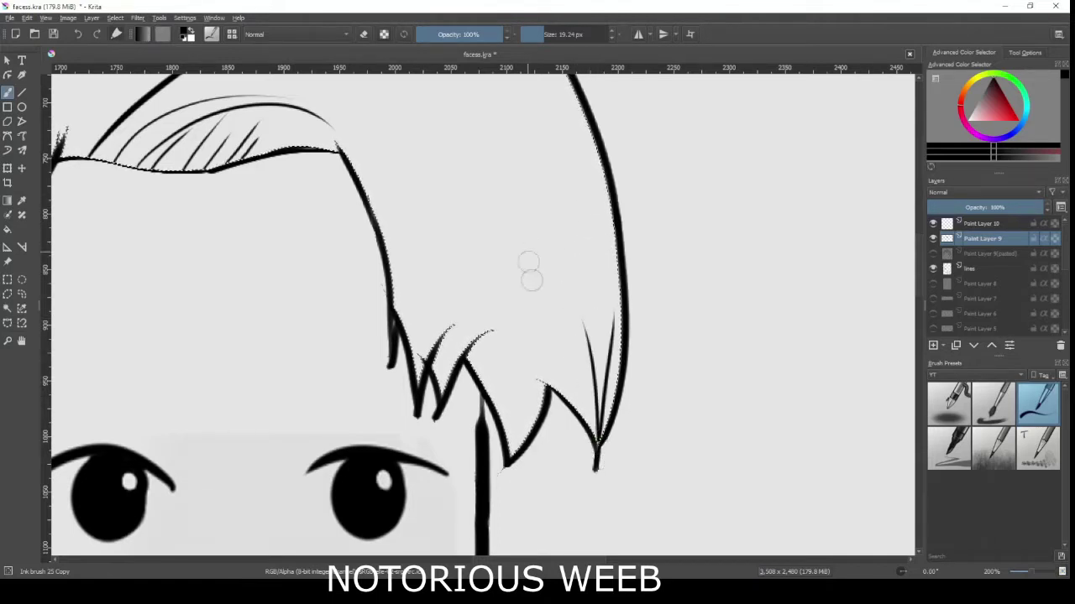
Fan thin strand lines into each pointed fringe tip, then zoom out to the whole head
left_click_drag(596, 440, 554, 326)
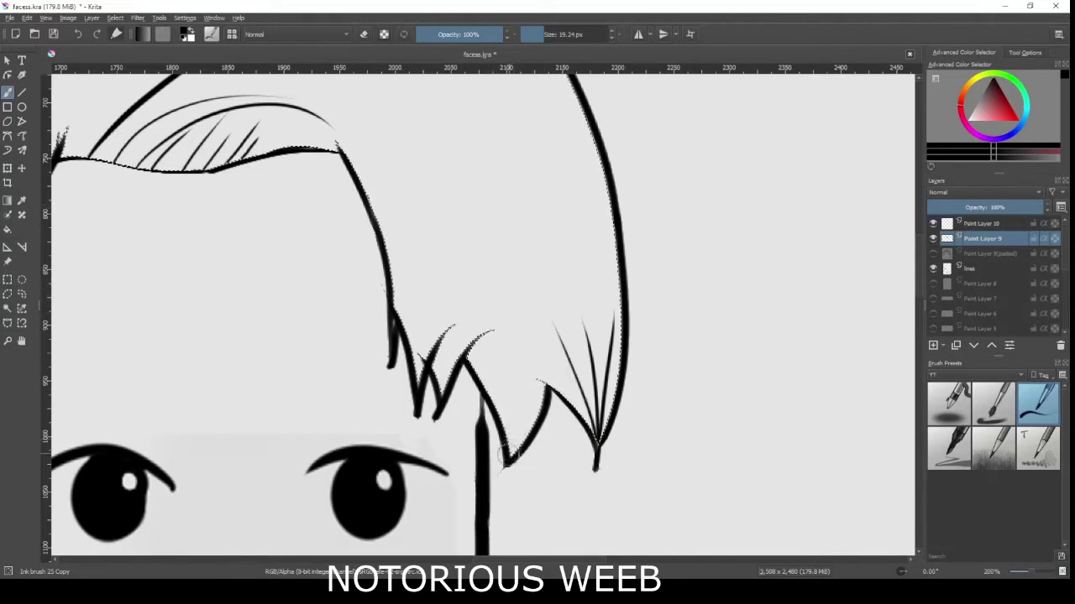
left_click_drag(507, 462, 520, 420)
left_click_drag(435, 416, 450, 363)
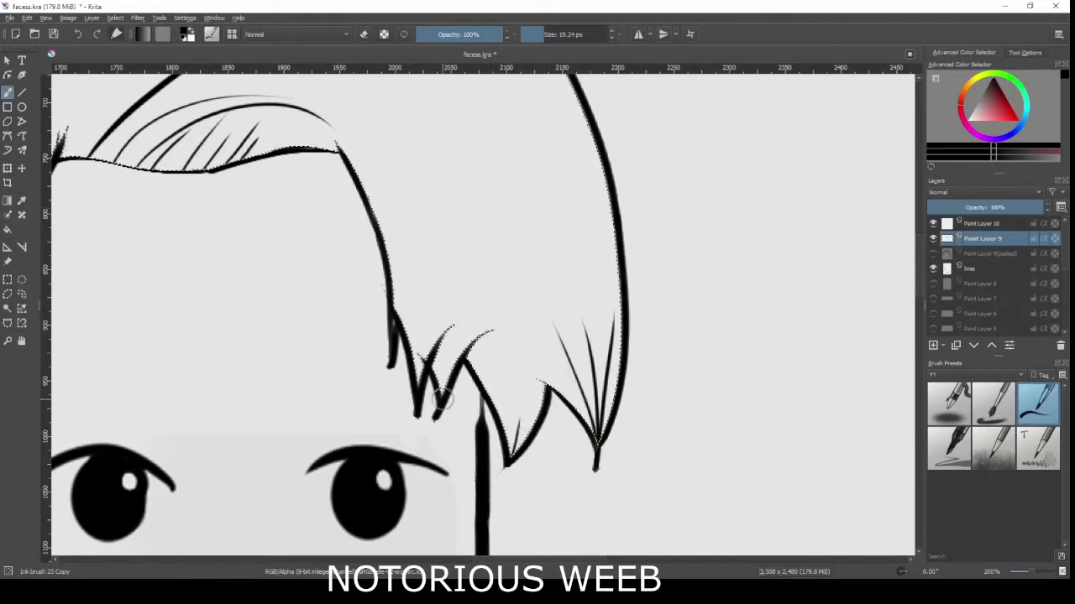
left_click_drag(418, 377, 422, 300)
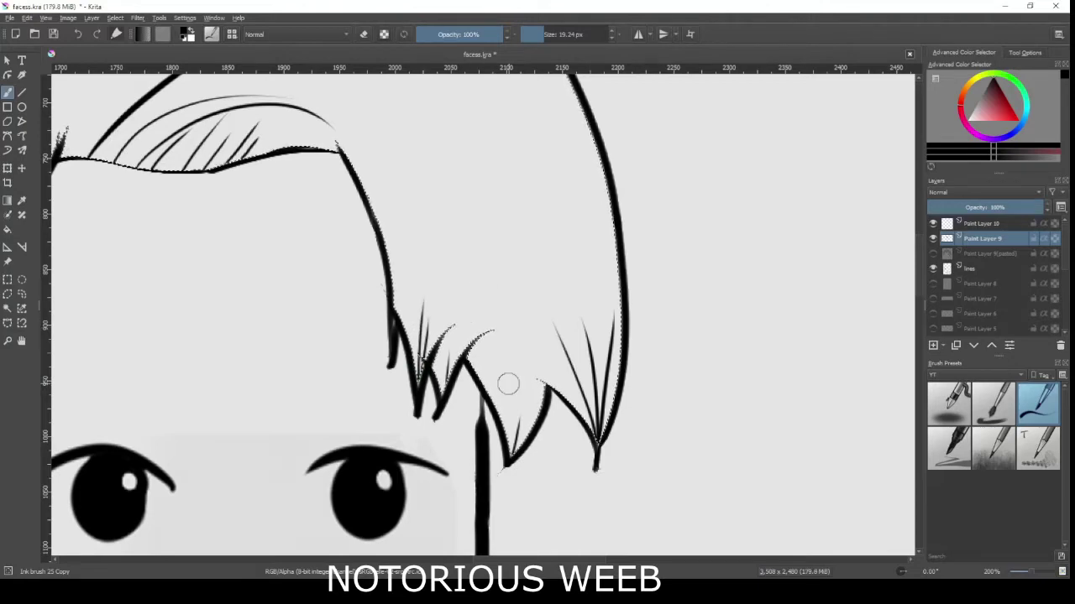
key("minus")
key("minus")
left_click_drag(386, 302, 592, 318)
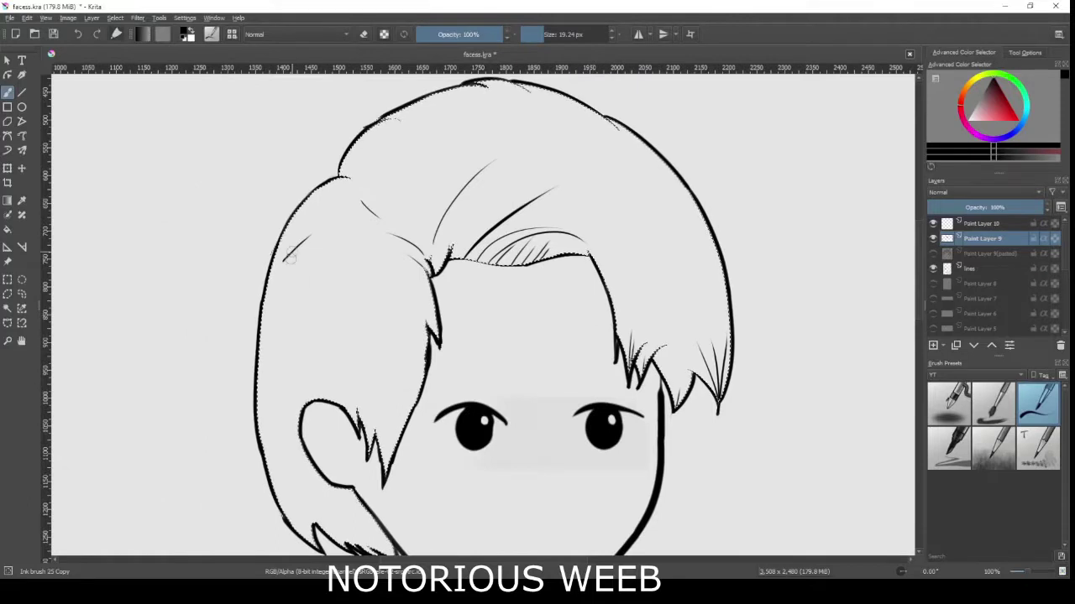
Hatch thin strands into the hair point beside the ear and the tip near the jaw
left_click_drag(384, 471, 396, 418)
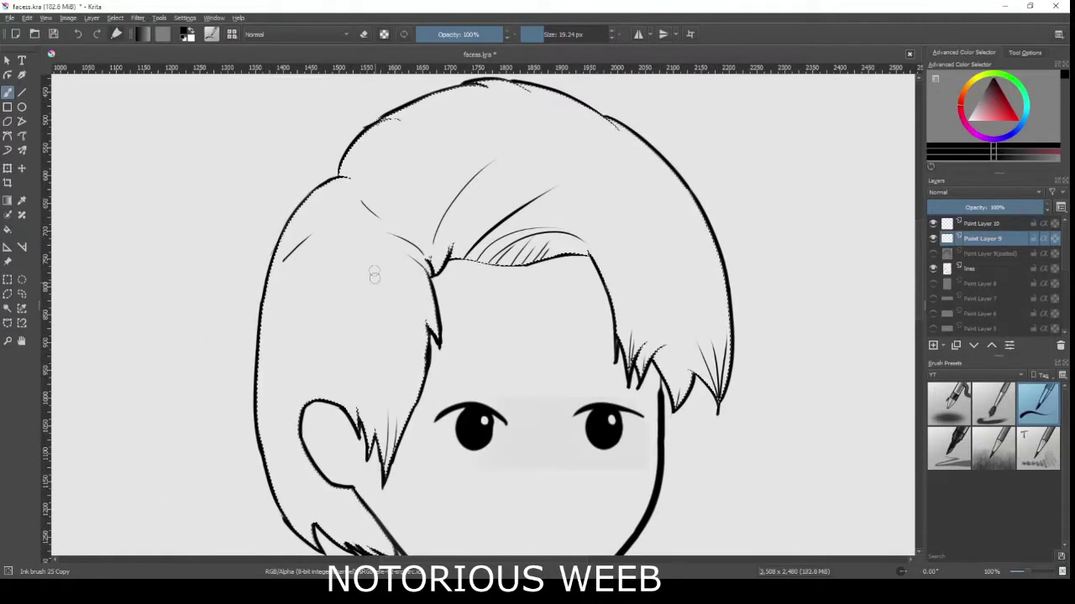
key("ctrl+z")
left_click_drag(385, 472, 388, 399)
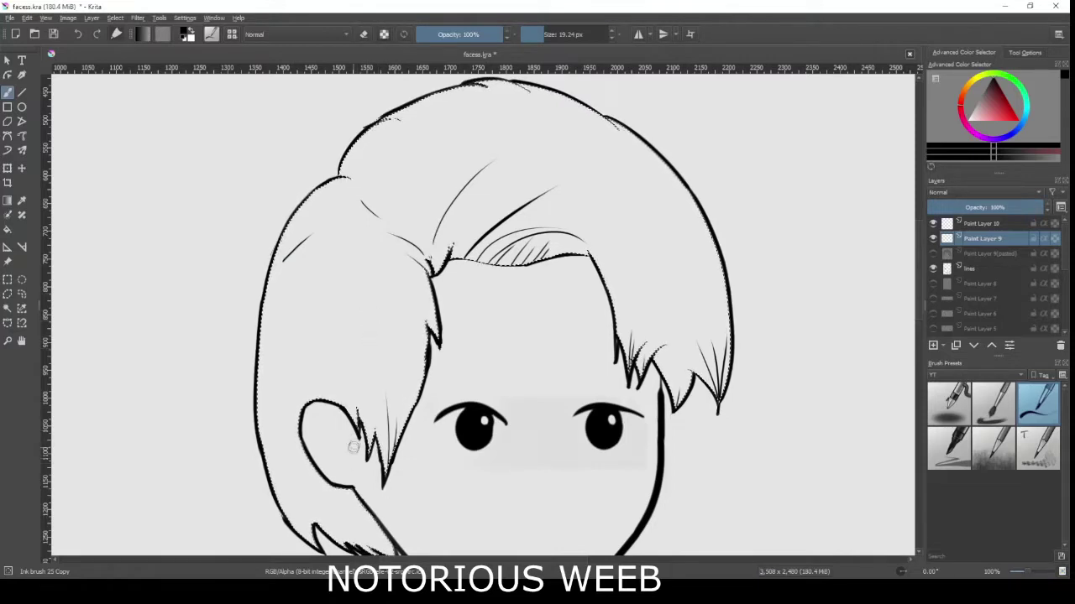
left_click_drag(401, 481, 372, 404)
left_click_drag(337, 447, 356, 480)
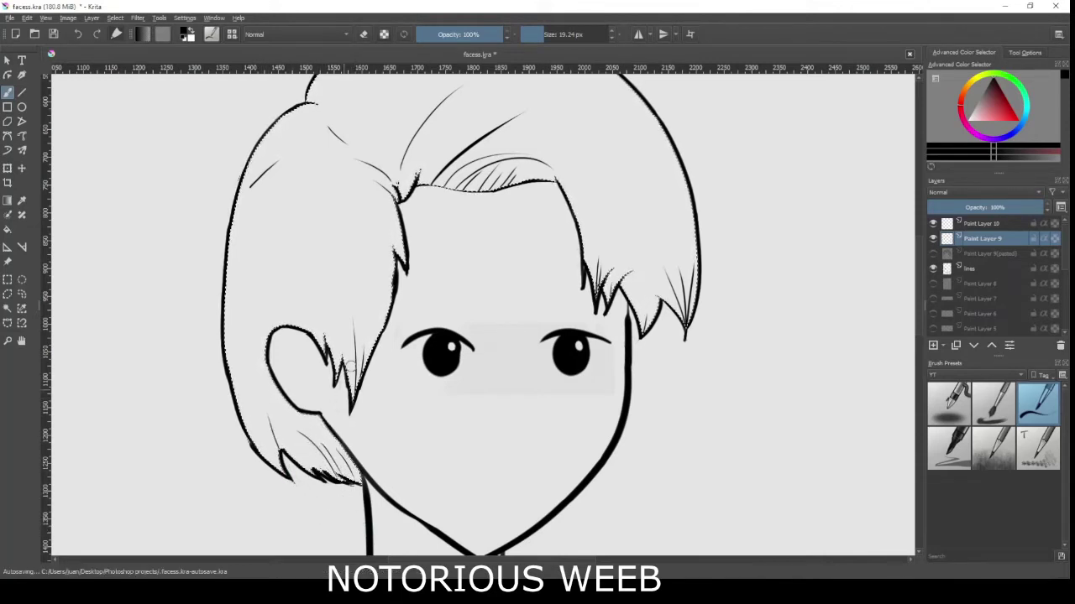
left_click_drag(272, 426, 317, 466)
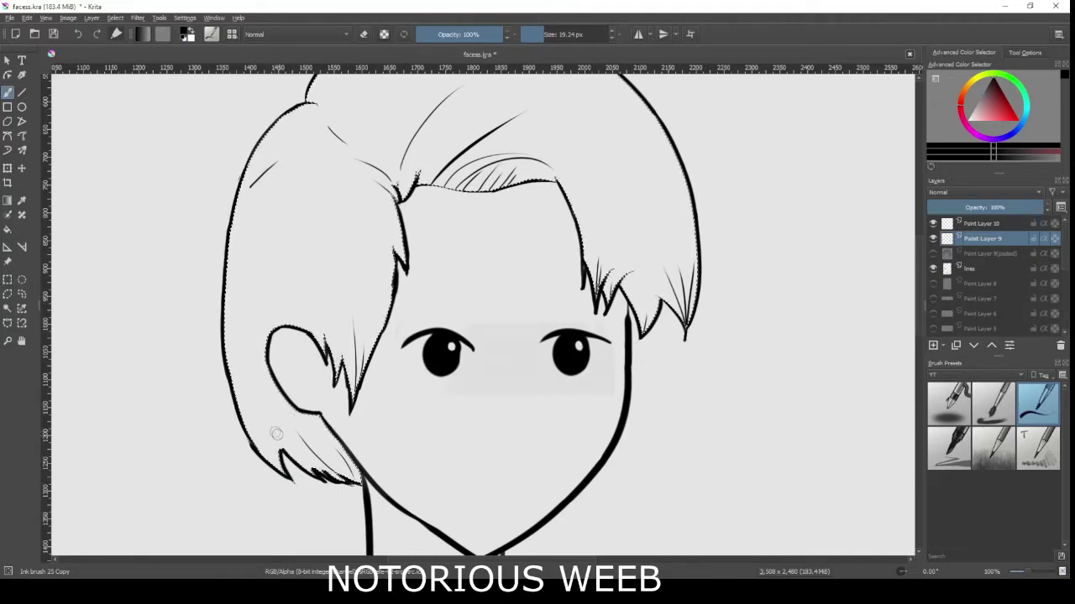
left_click_drag(353, 186, 298, 325)
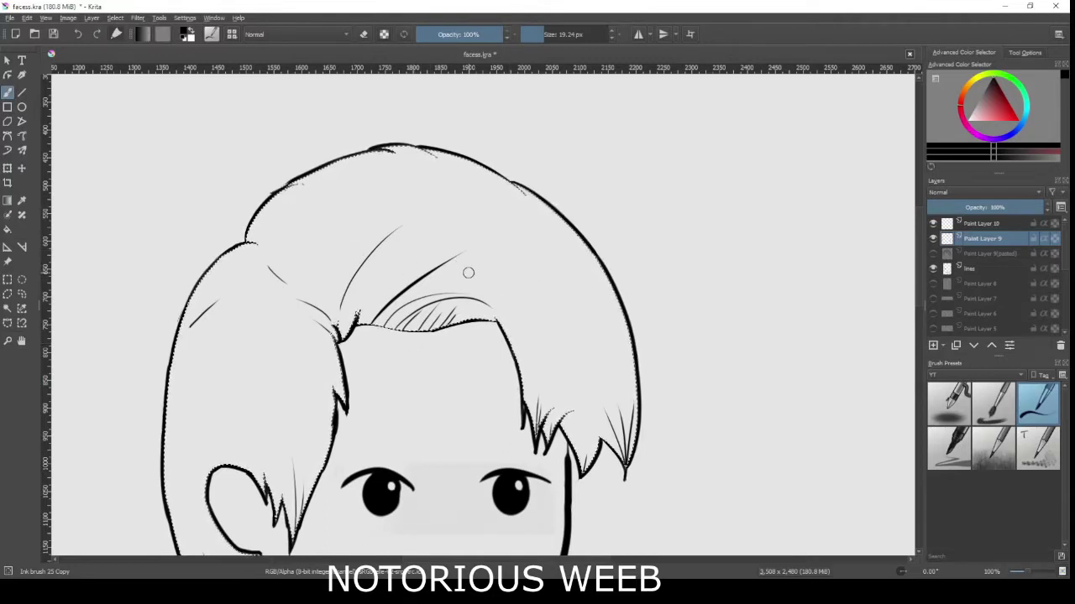
Draw several short curved strands across the crown and upper hair, discarding rejected strokes
left_click_drag(485, 272, 579, 346)
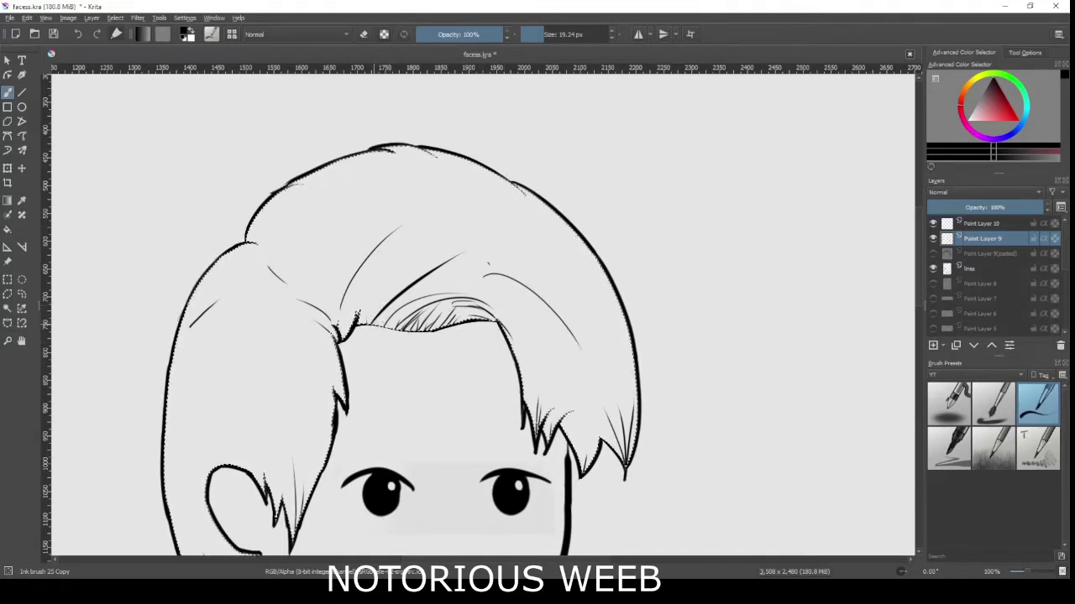
left_click_drag(369, 311, 453, 252)
key("ctrl+z")
left_click_drag(367, 318, 427, 239)
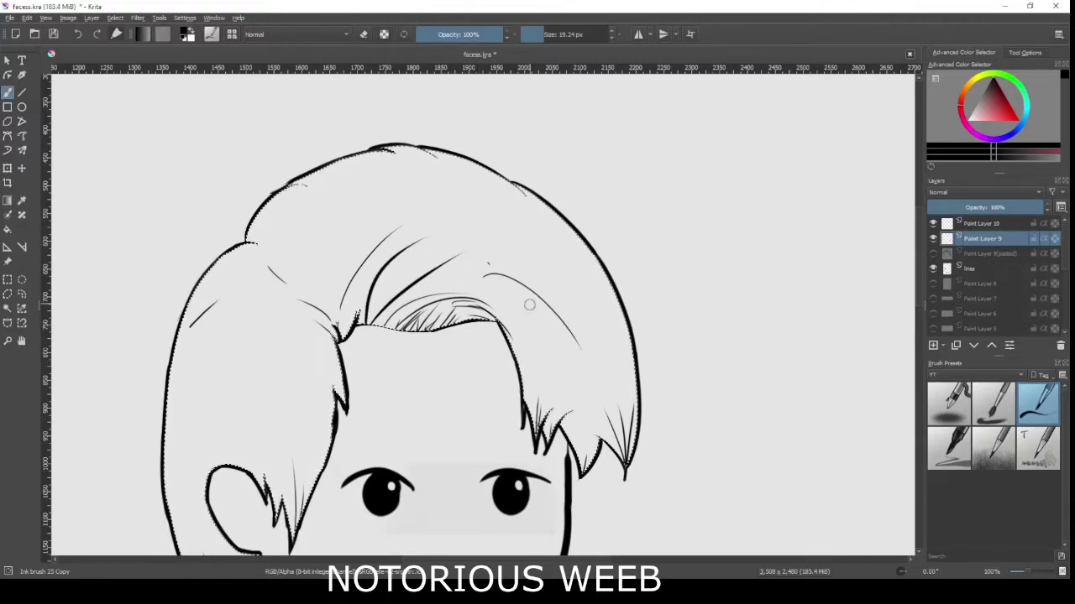
key("ctrl+z")
left_click_drag(372, 295, 397, 285)
key("ctrl+z")
left_click_drag(334, 237, 341, 225)
left_click_drag(380, 285, 410, 260)
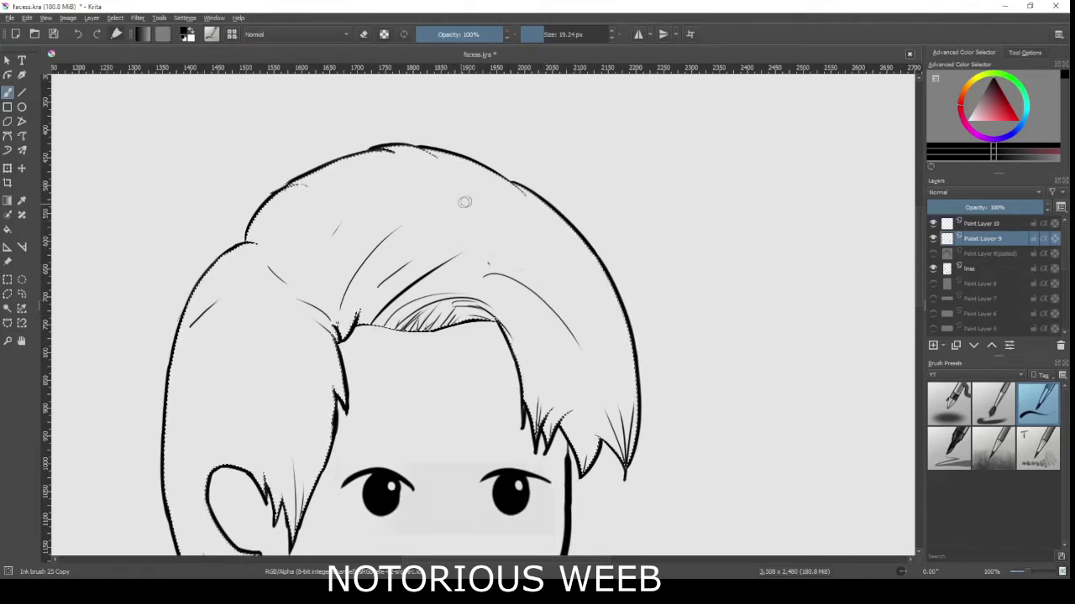
left_click_drag(482, 213, 544, 259)
key("ctrl+z")
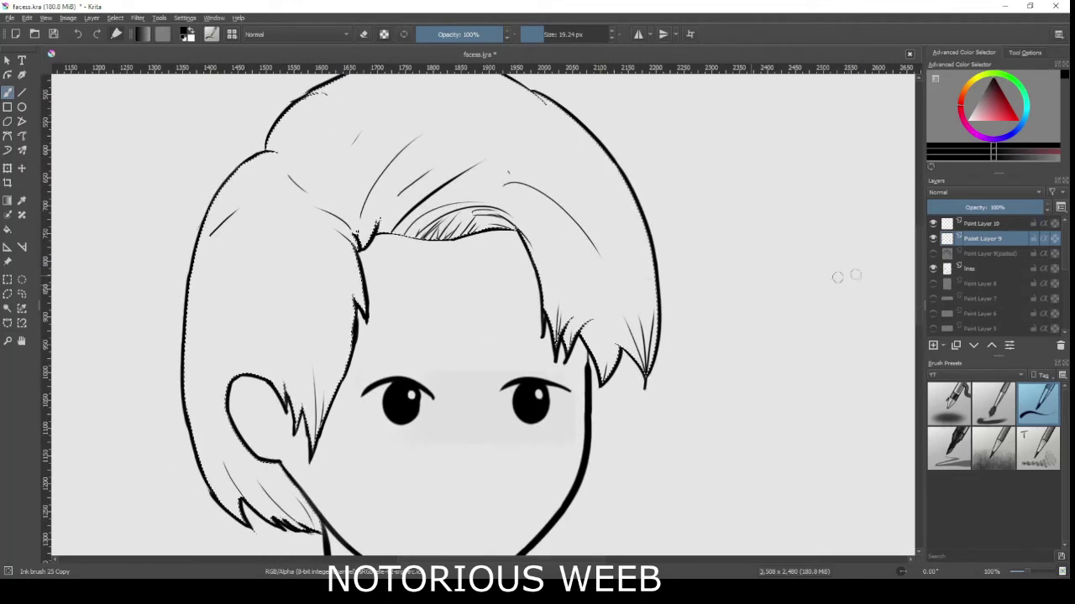
On Paint Layer 10, spray grey shading over the hair's right side with the 400 px airbrush
left_click(987, 227)
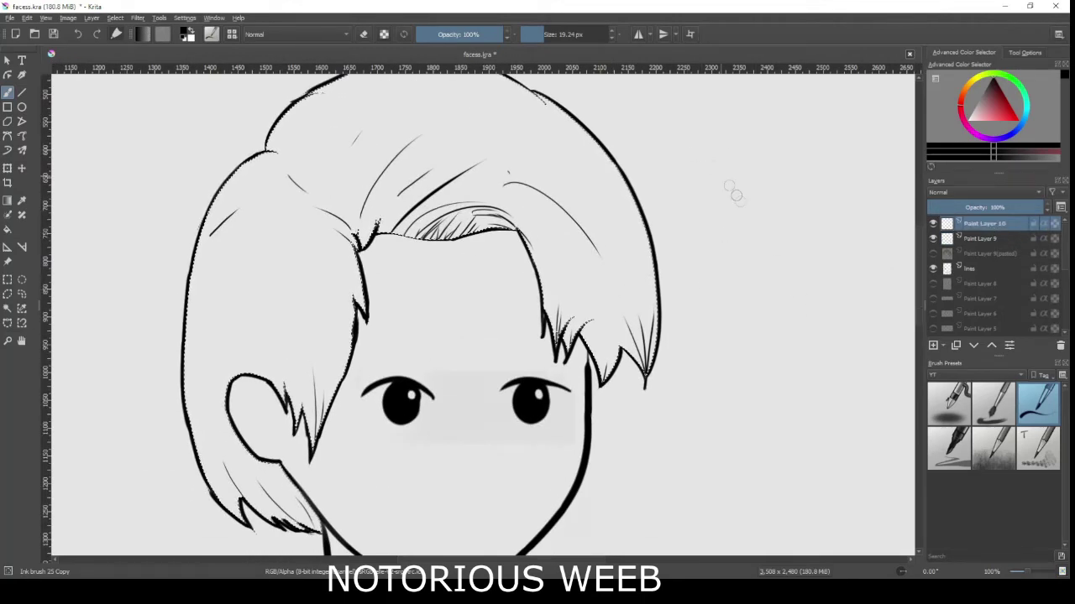
left_click(962, 395)
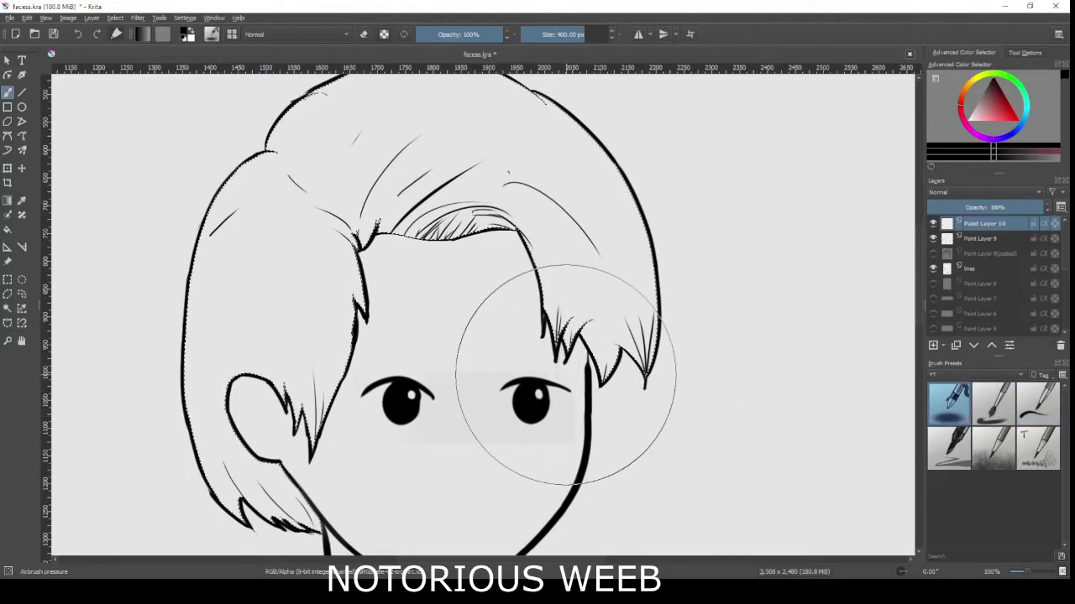
left_click_drag(565, 376, 519, 438)
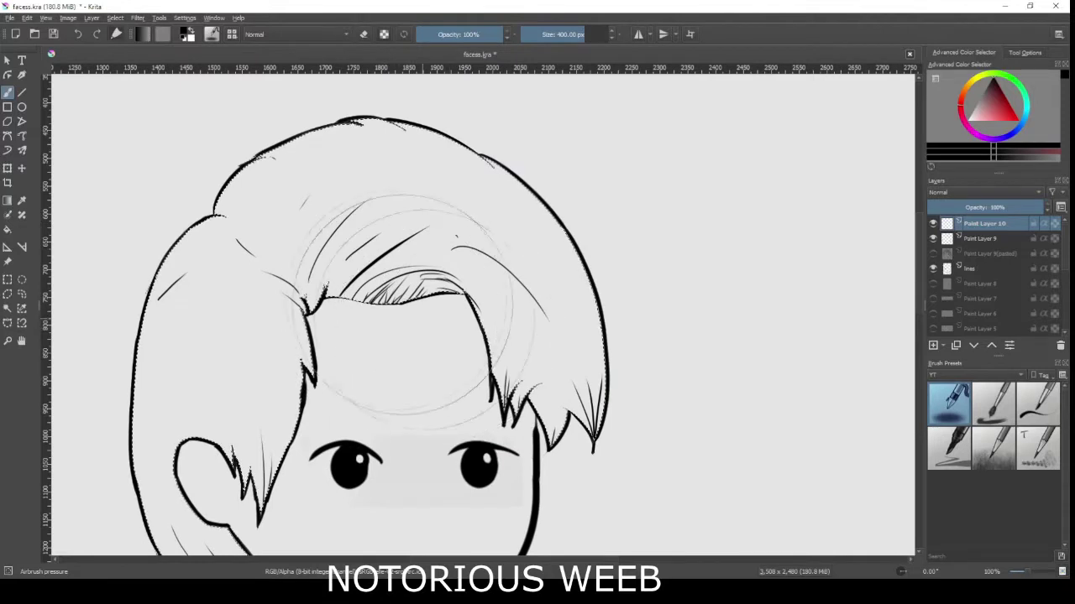
left_click_drag(433, 322, 537, 361)
mouse_move(510, 479)
left_mouse_down()
mouse_move(540, 132)
mouse_move(635, 335)
mouse_move(288, 96)
mouse_move(562, 386)
left_mouse_up()
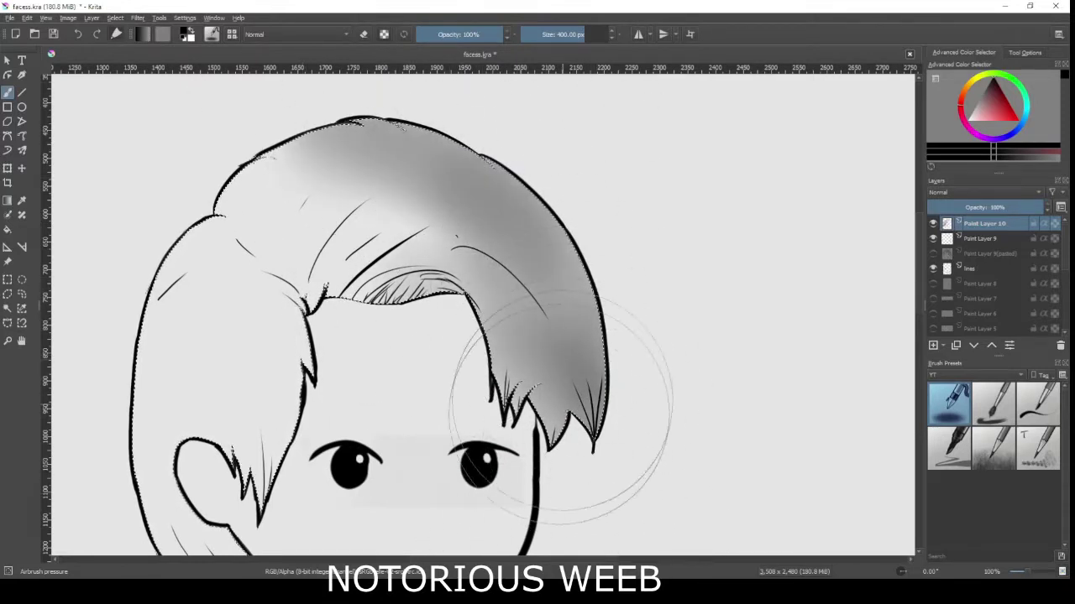
Darken the left, top-middle and lower-left hair with heavier grey airbrush tones
mouse_move(204, 288)
left_mouse_down()
mouse_move(311, 276)
mouse_move(297, 311)
mouse_move(258, 254)
mouse_move(288, 311)
mouse_move(336, 335)
mouse_move(299, 240)
mouse_move(297, 126)
mouse_move(269, 151)
left_mouse_up()
mouse_move(252, 232)
left_mouse_down()
mouse_move(113, 300)
mouse_move(336, 322)
mouse_move(228, 180)
mouse_move(252, 209)
mouse_move(538, 143)
mouse_move(412, 252)
left_mouse_up()
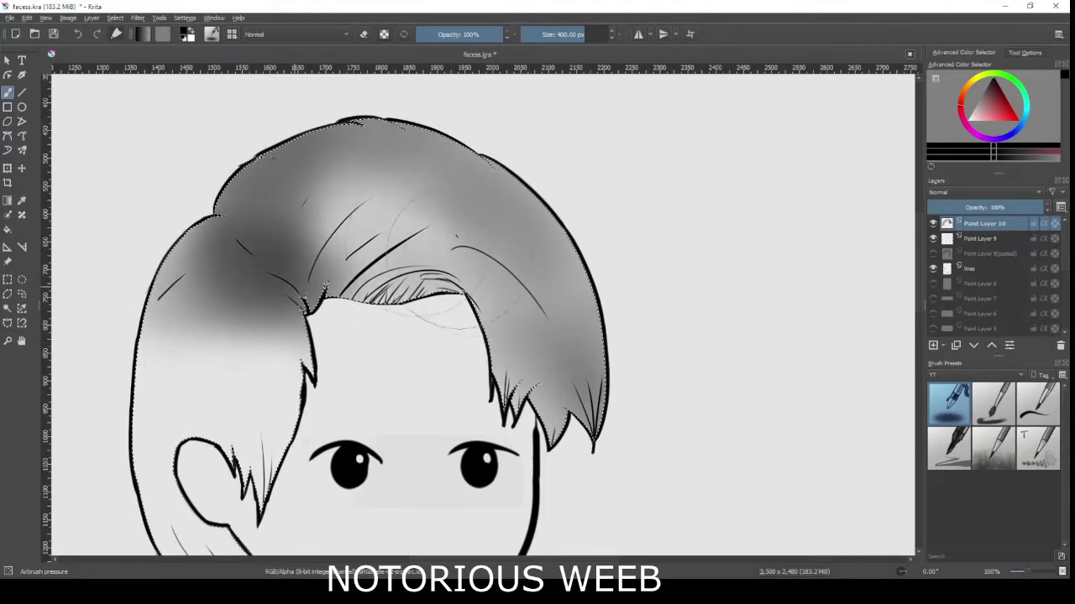
left_click_drag(395, 370, 424, 249)
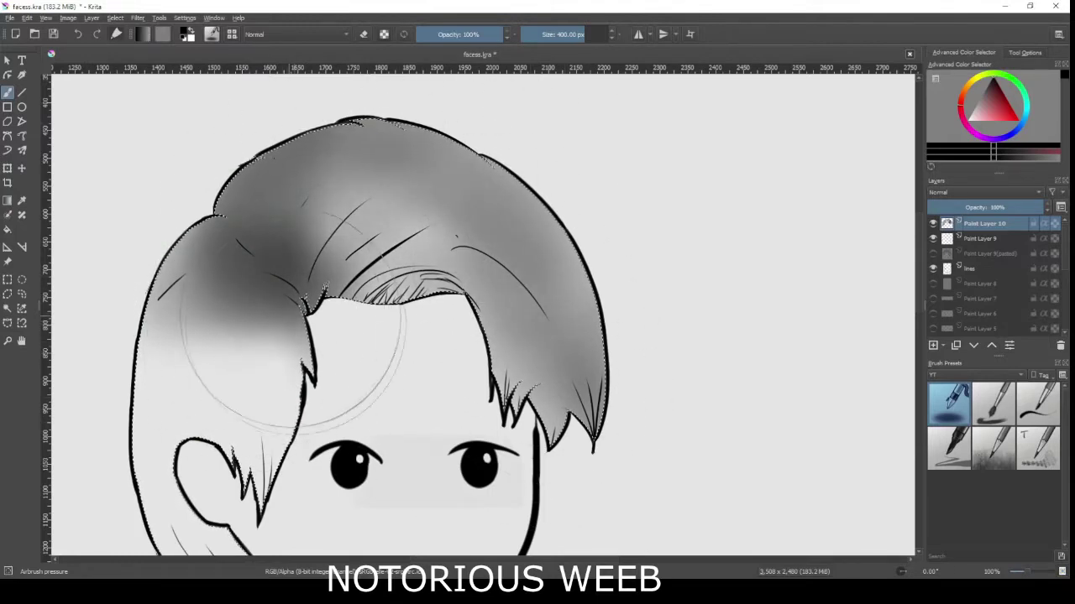
mouse_move(246, 328)
left_mouse_down()
mouse_move(372, 252)
mouse_move(360, 336)
mouse_move(294, 286)
mouse_move(372, 479)
mouse_move(240, 348)
mouse_move(395, 503)
mouse_move(273, 320)
mouse_move(290, 210)
mouse_move(470, 256)
mouse_move(283, 396)
mouse_move(256, 440)
mouse_move(240, 216)
mouse_move(479, 240)
left_mouse_up()
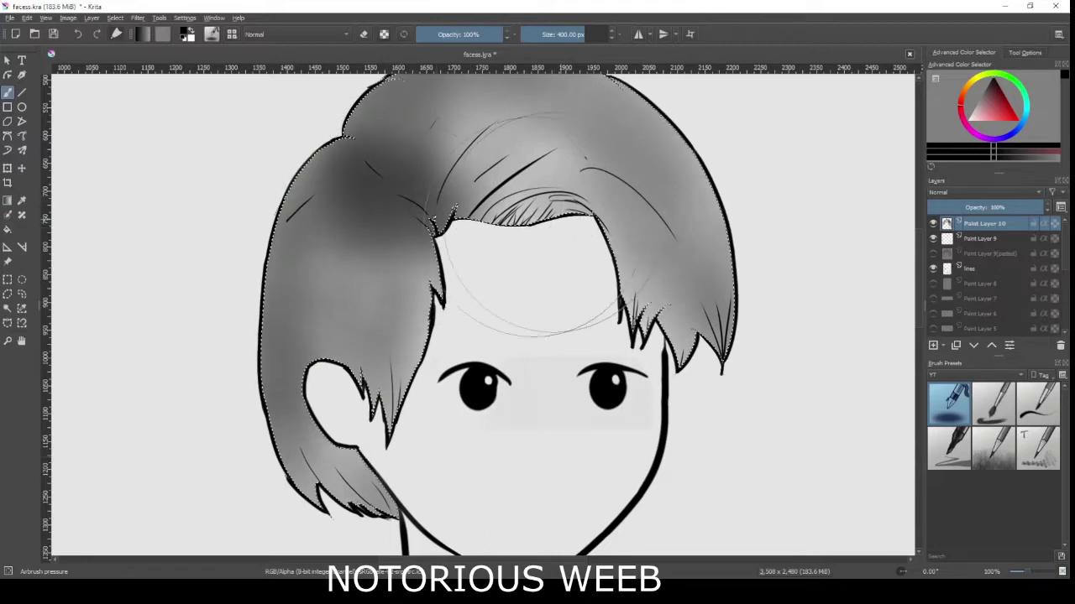
mouse_move(693, 226)
left_mouse_down()
mouse_move(551, 240)
mouse_move(576, 288)
left_mouse_up()
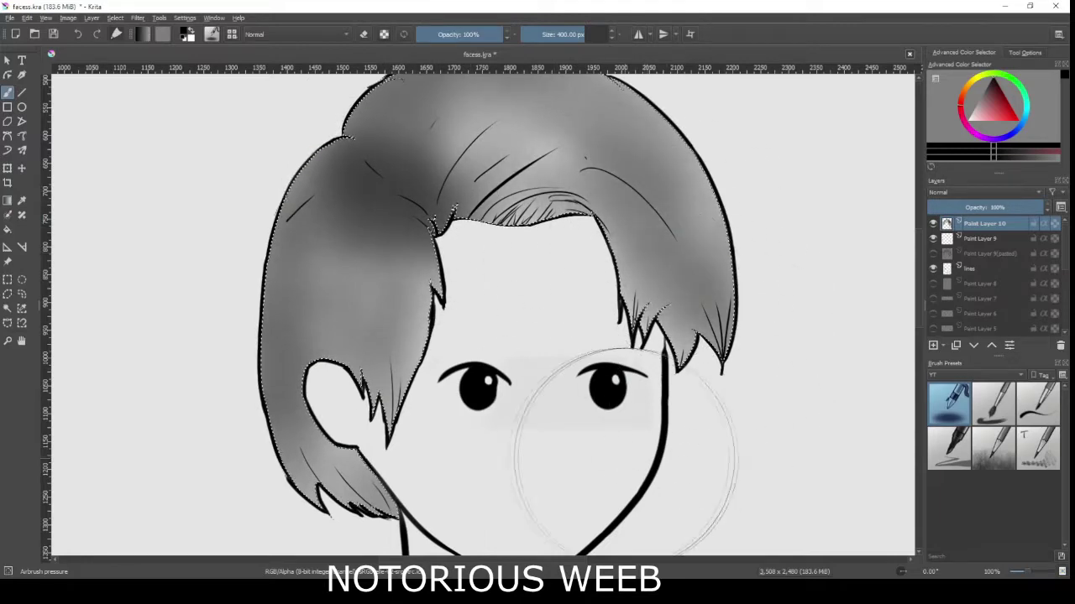
scroll(524, 290, "down", 2)
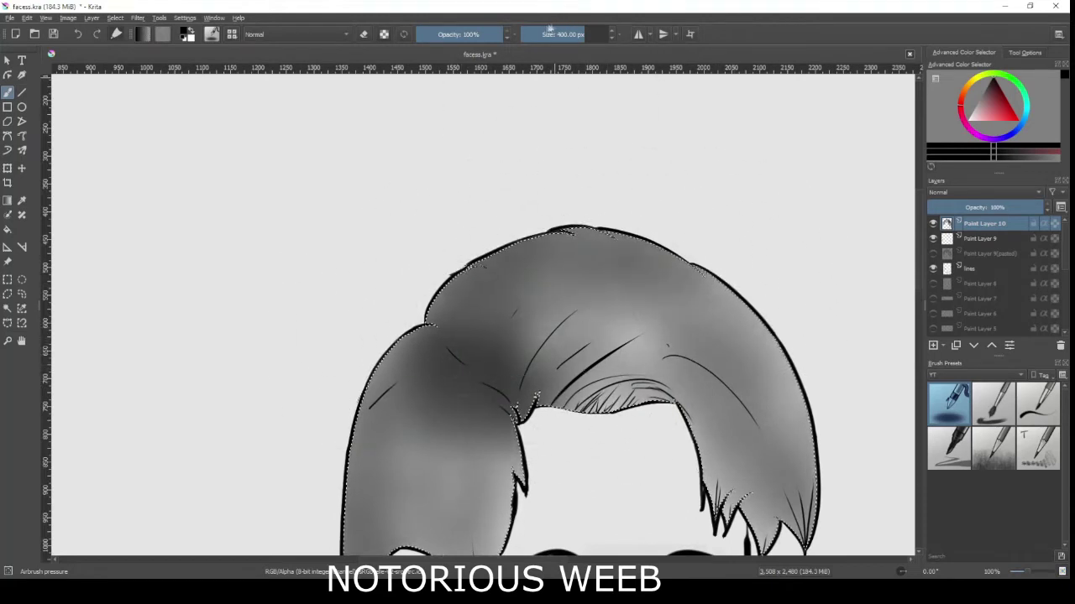
left_click(1004, 463)
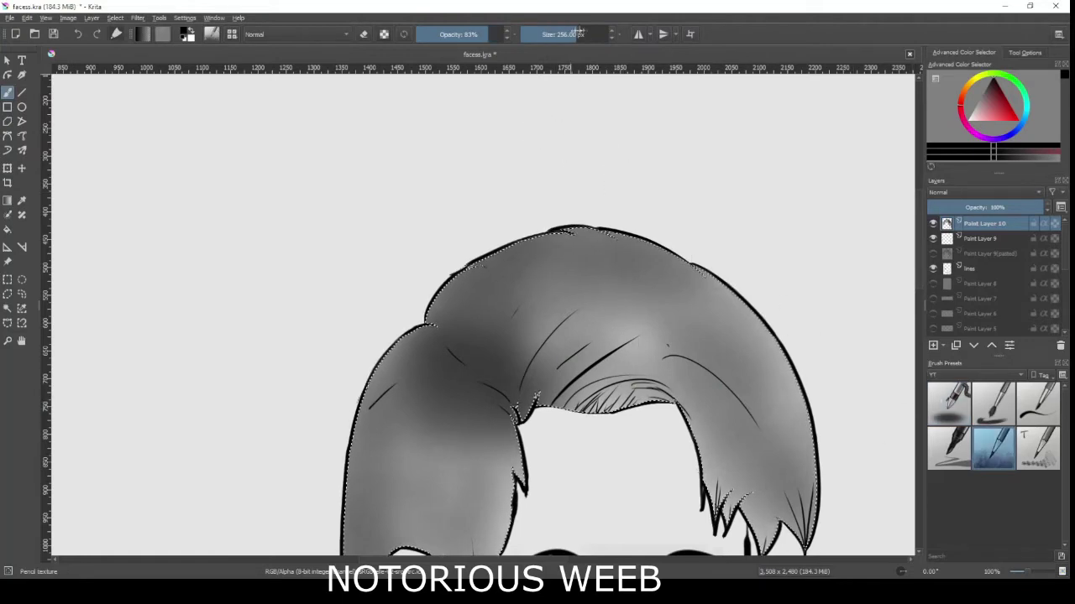
Set the brush to about 907 px and add bristle texture to the right hair and crown
left_click_drag(595, 35, 591, 36)
left_click_drag(600, 352, 623, 213)
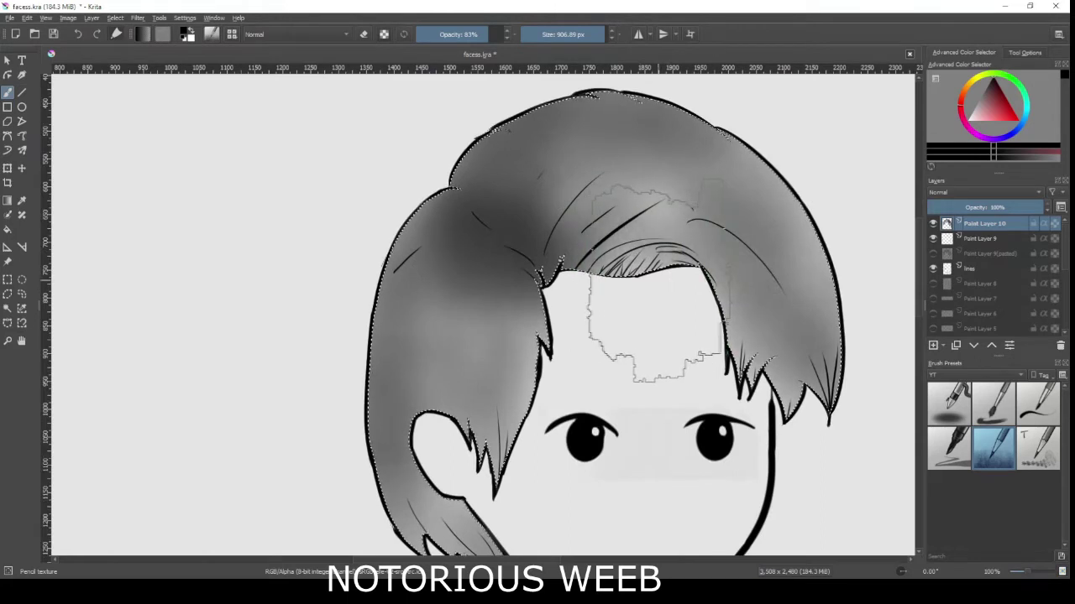
left_click(992, 418)
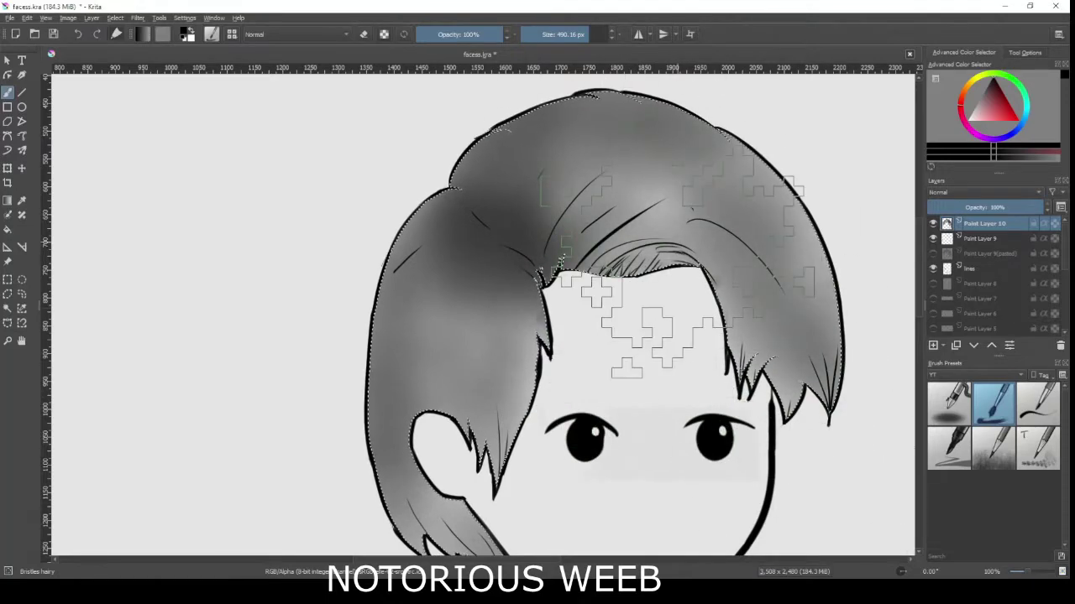
mouse_move(806, 244)
left_mouse_down()
mouse_move(768, 420)
mouse_move(789, 160)
left_mouse_up()
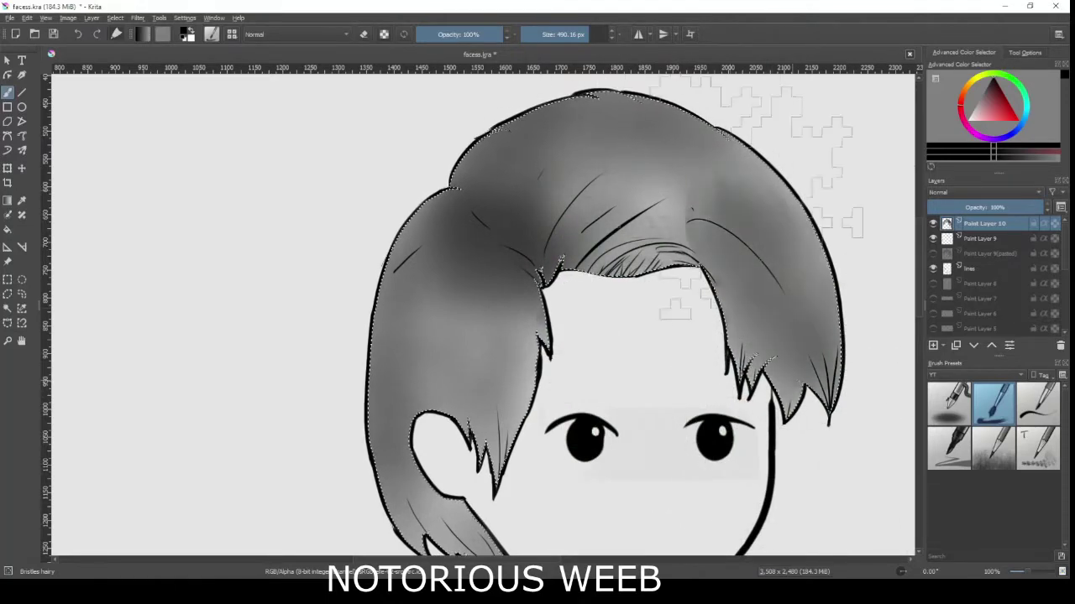
left_click_drag(689, 202, 730, 51)
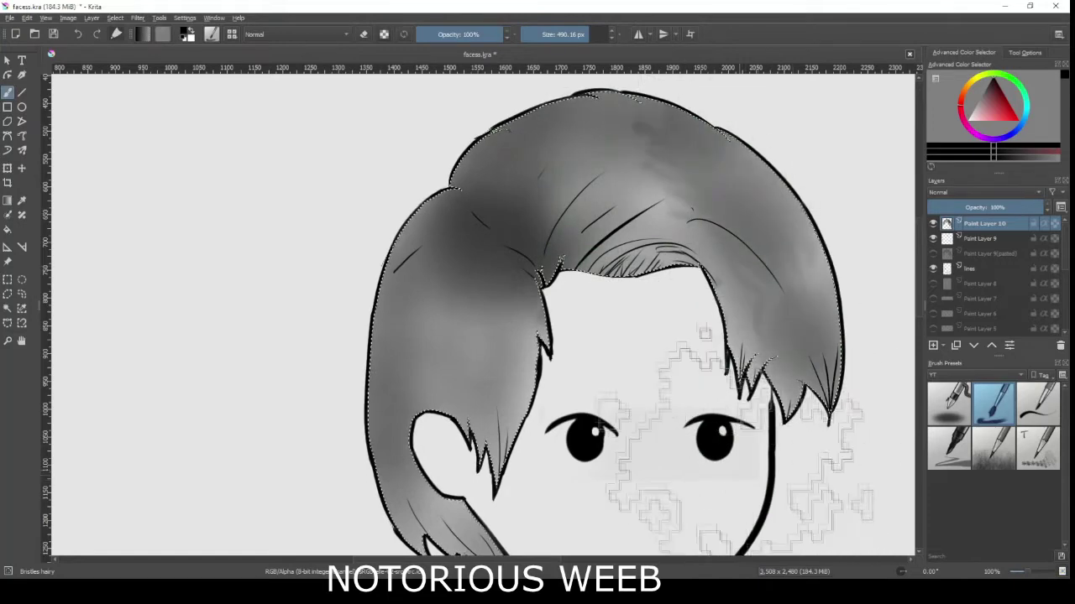
key("ctrl+z")
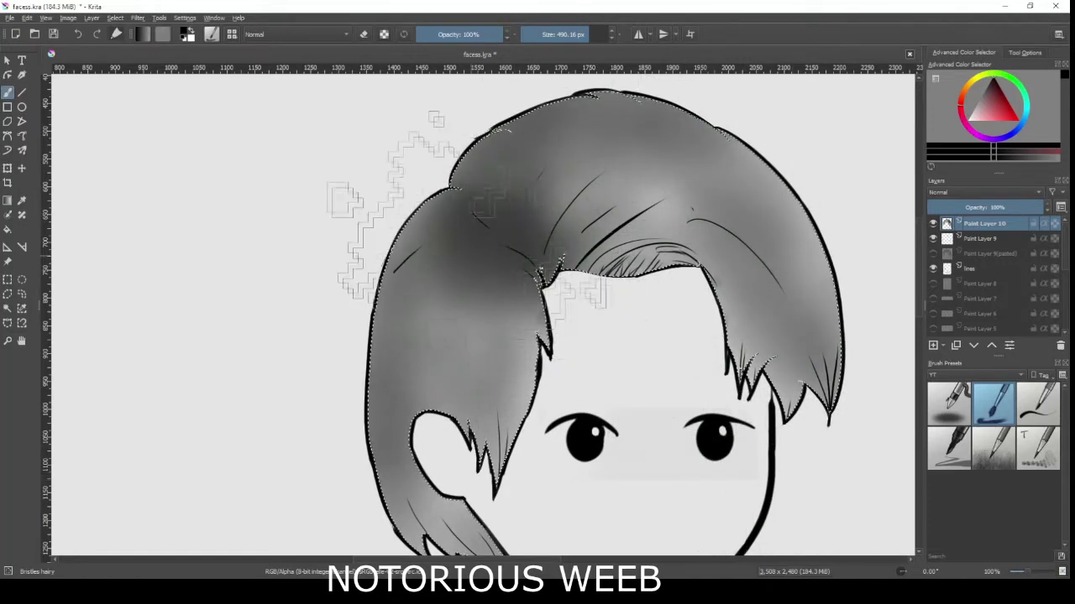
Blend the left hair shading smoother and lighter with the bristle brush
left_click_drag(434, 93, 522, 282)
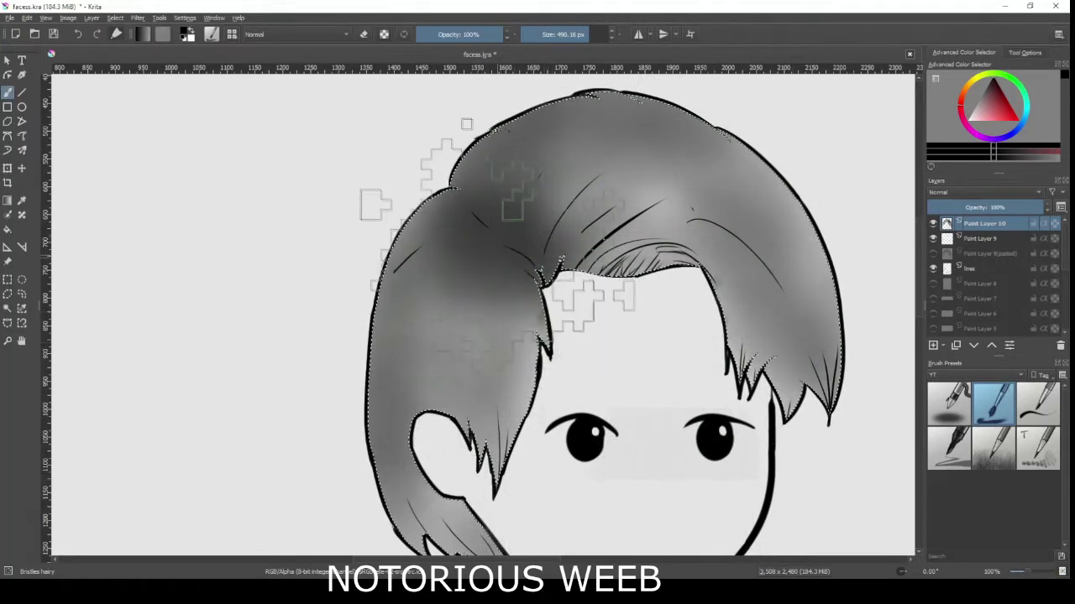
mouse_move(478, 215)
left_mouse_down()
mouse_move(319, 180)
mouse_move(470, 277)
mouse_move(480, 444)
left_mouse_up()
left_click_drag(582, 430, 403, 471)
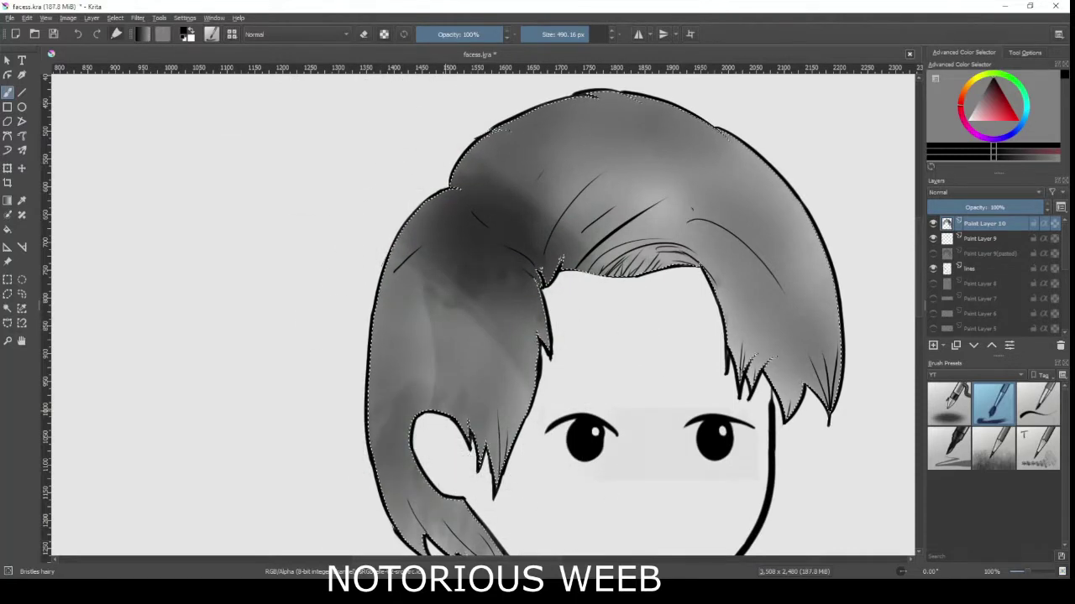
mouse_move(537, 386)
left_mouse_down()
mouse_move(485, 471)
mouse_move(580, 362)
mouse_move(487, 370)
left_mouse_up()
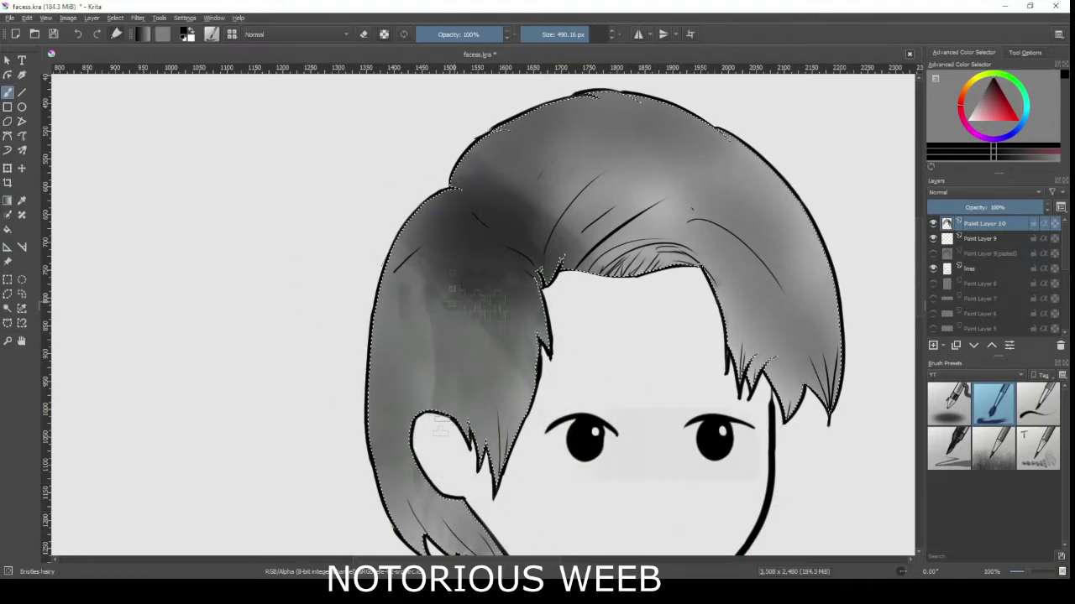
left_click_drag(456, 288, 551, 456)
Try darker streaks on the top-left hair and smoothing around the fringe, undoing both
left_click_drag(584, 313, 494, 246)
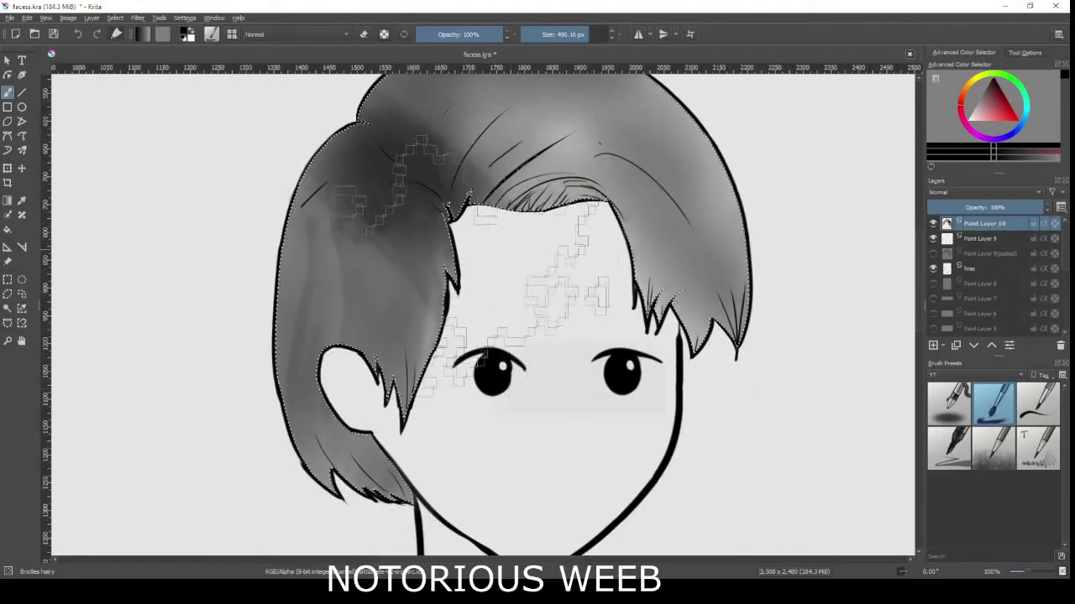
mouse_move(310, 214)
left_mouse_down()
mouse_move(226, 395)
mouse_move(294, 155)
mouse_move(365, 248)
mouse_move(348, 176)
mouse_move(311, 179)
left_mouse_up()
key("ctrl+z")
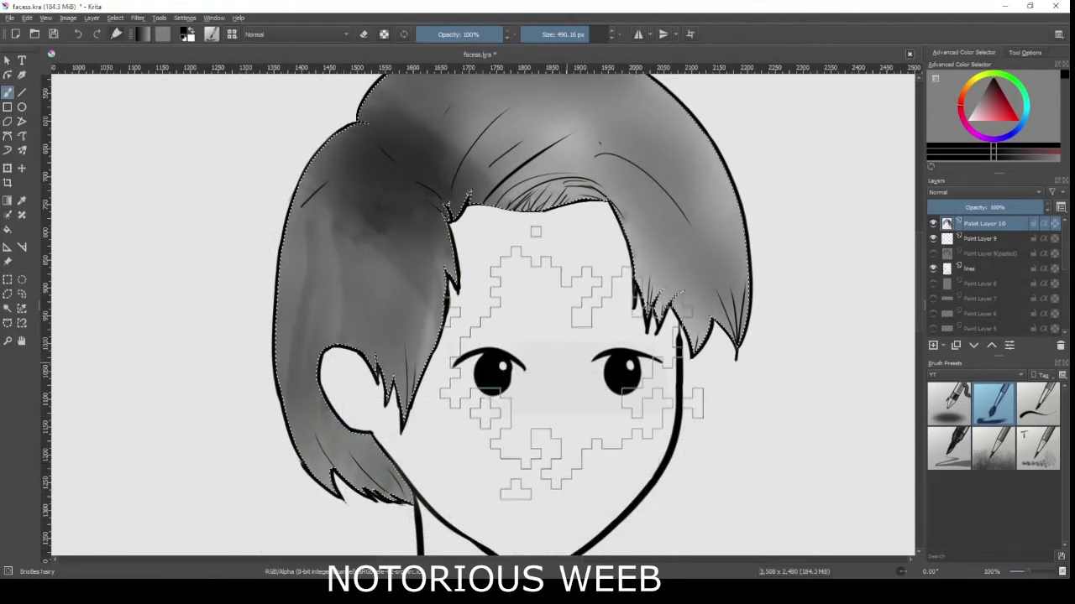
key("ctrl+z")
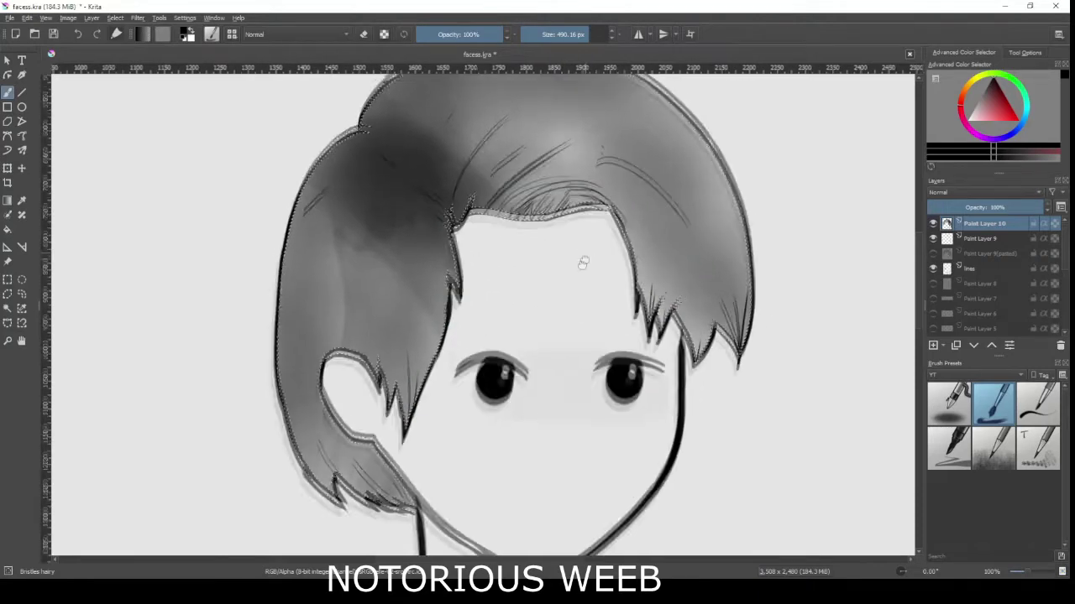
left_click_drag(605, 150, 500, 318)
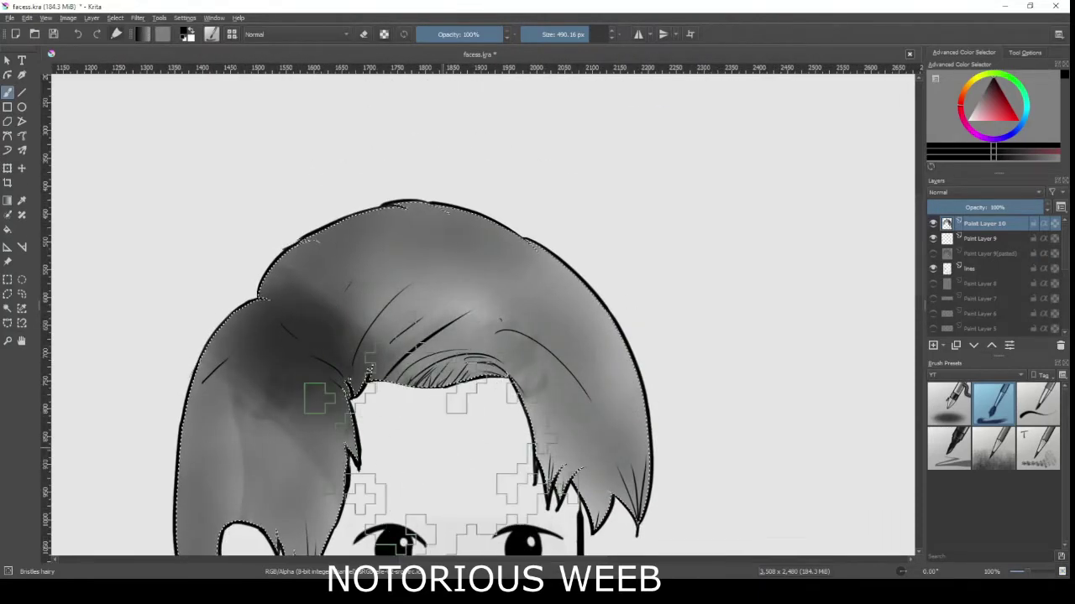
left_click_drag(445, 457, 443, 474)
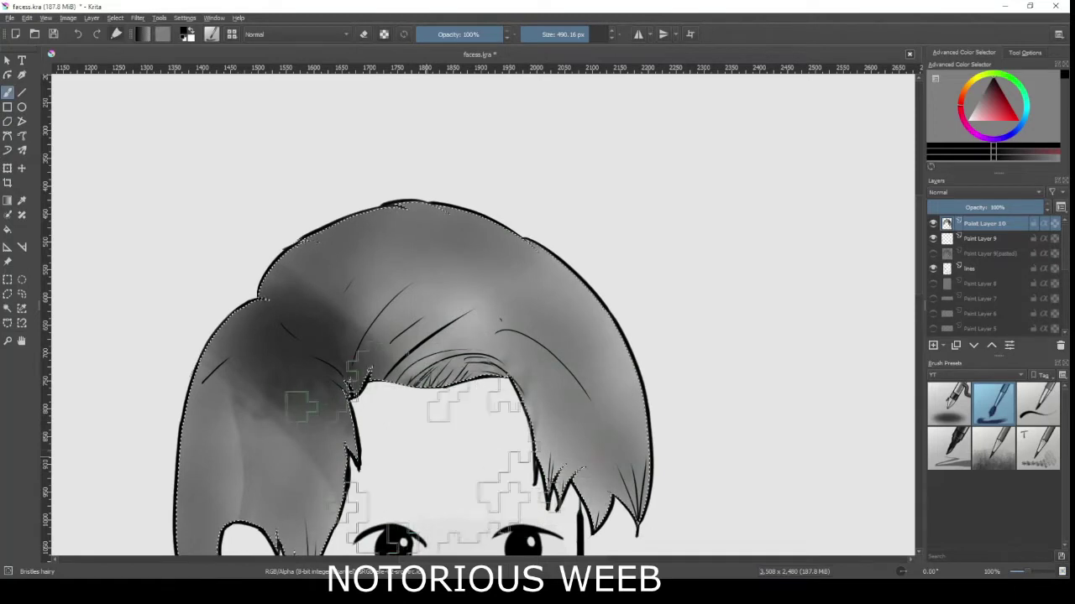
key("ctrl+z")
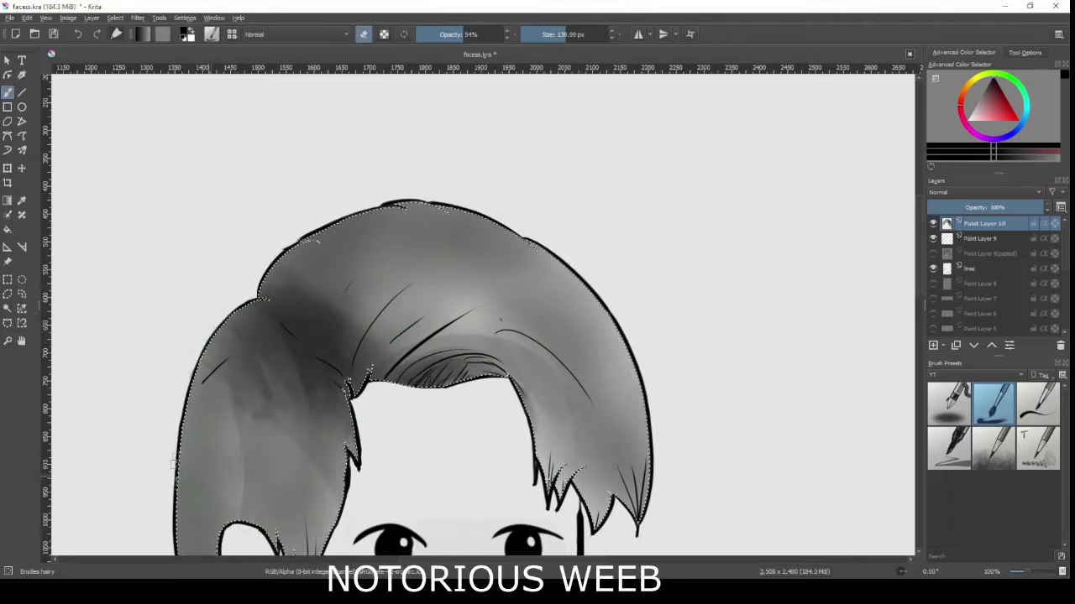
Lighten the left hair shading, then select the YT set's Airbrush pressure 400 px preset
left_click_drag(277, 348, 256, 370)
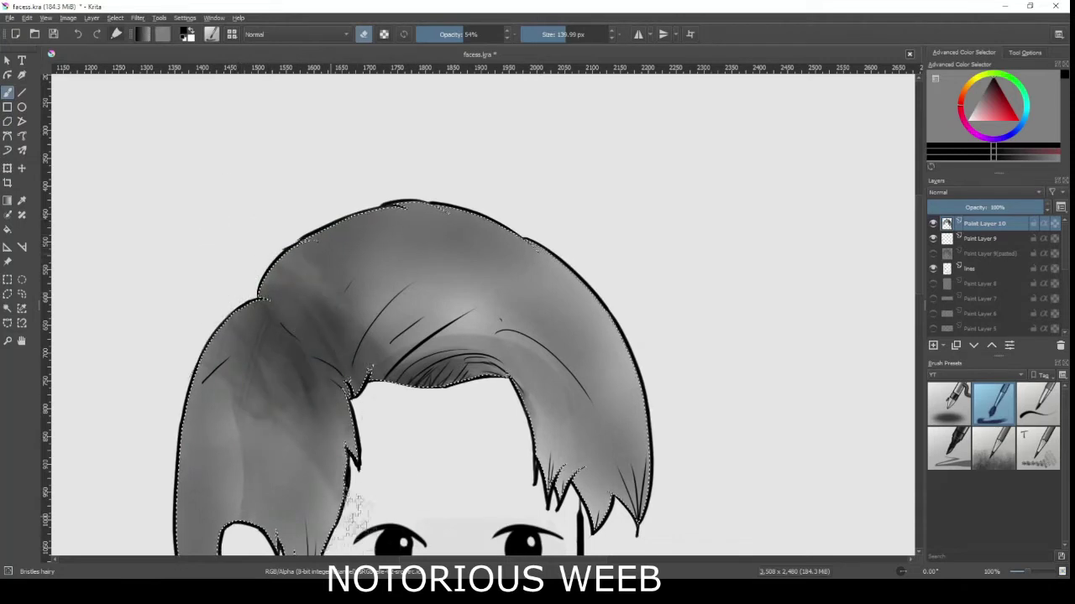
key("e")
left_click(974, 375)
left_click(966, 336)
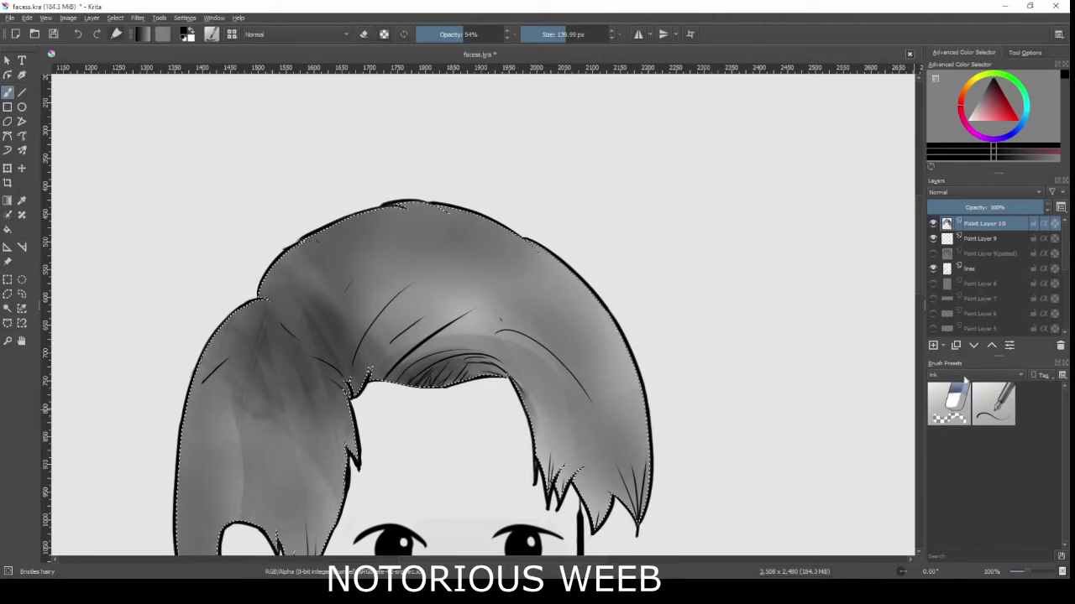
left_click(966, 378)
left_click(961, 353)
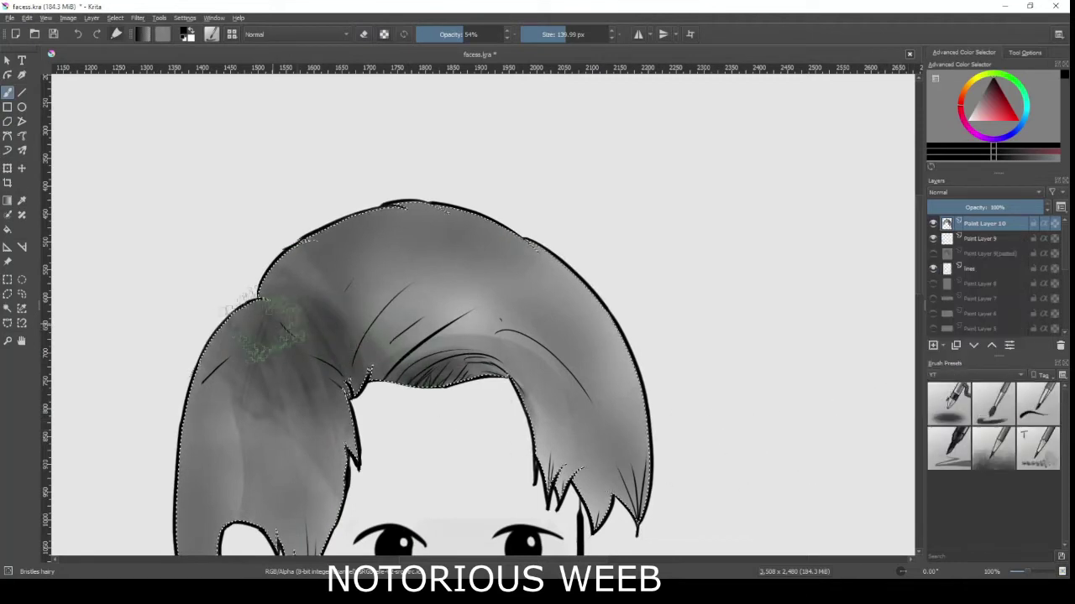
left_click(949, 407)
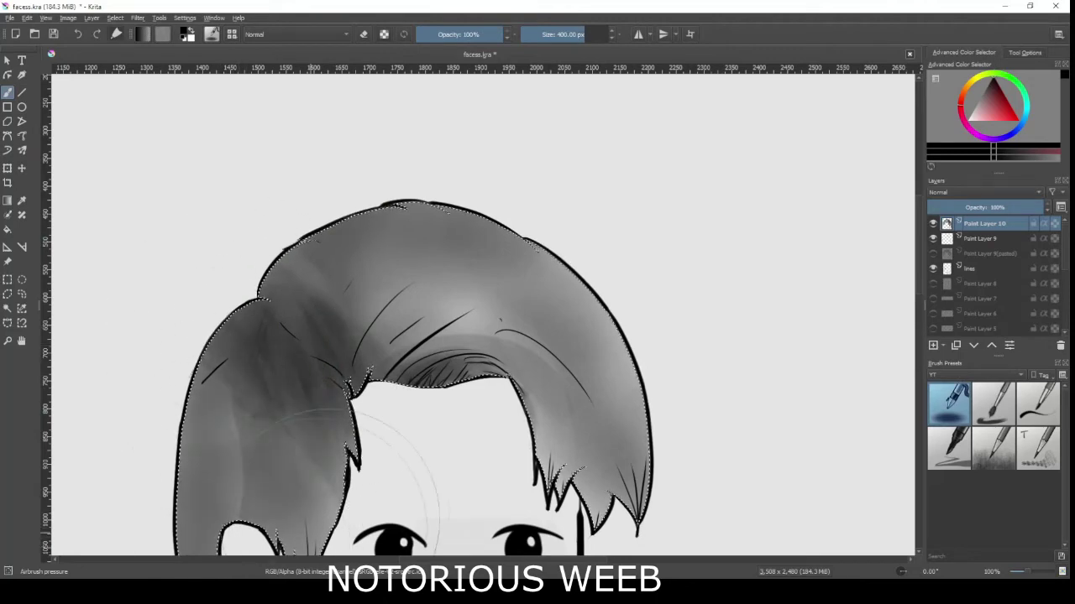
Airbrush deeper, even grey over the upper-left, top and right hair inside the outline
left_click_drag(411, 311, 377, 135)
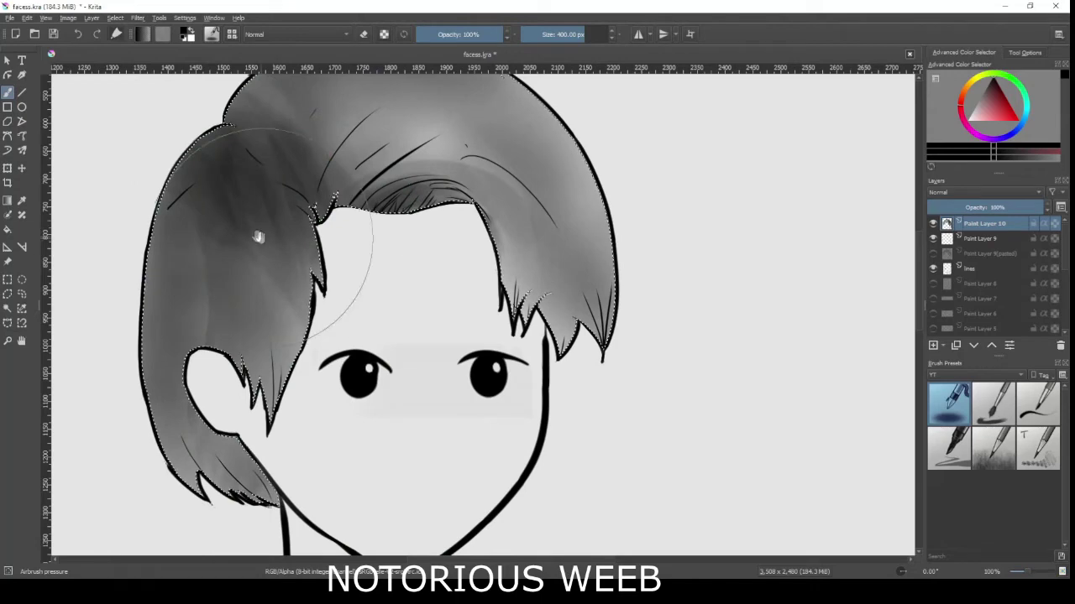
left_click_drag(403, 210, 341, 367)
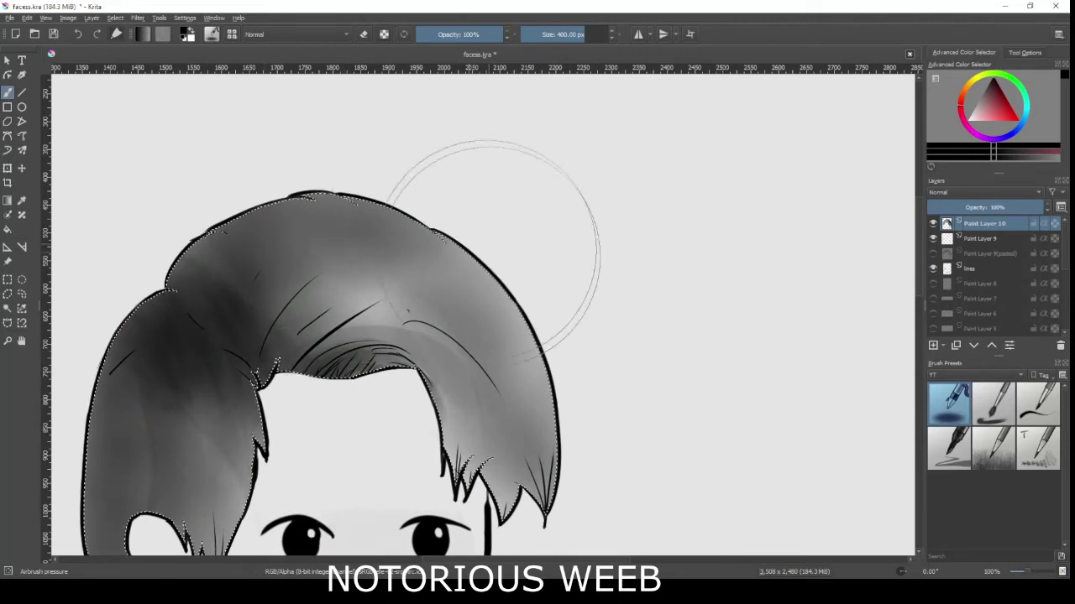
mouse_move(277, 302)
left_mouse_down()
mouse_move(299, 384)
mouse_move(437, 319)
left_mouse_up()
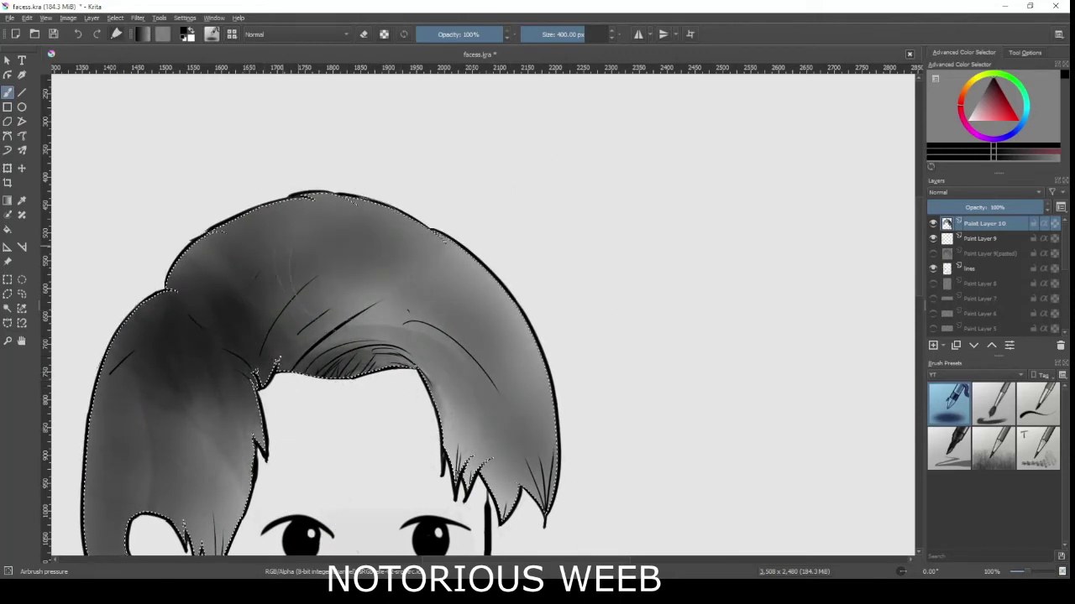
left_click_drag(240, 180, 349, 504)
left_click_drag(338, 414, 312, 259)
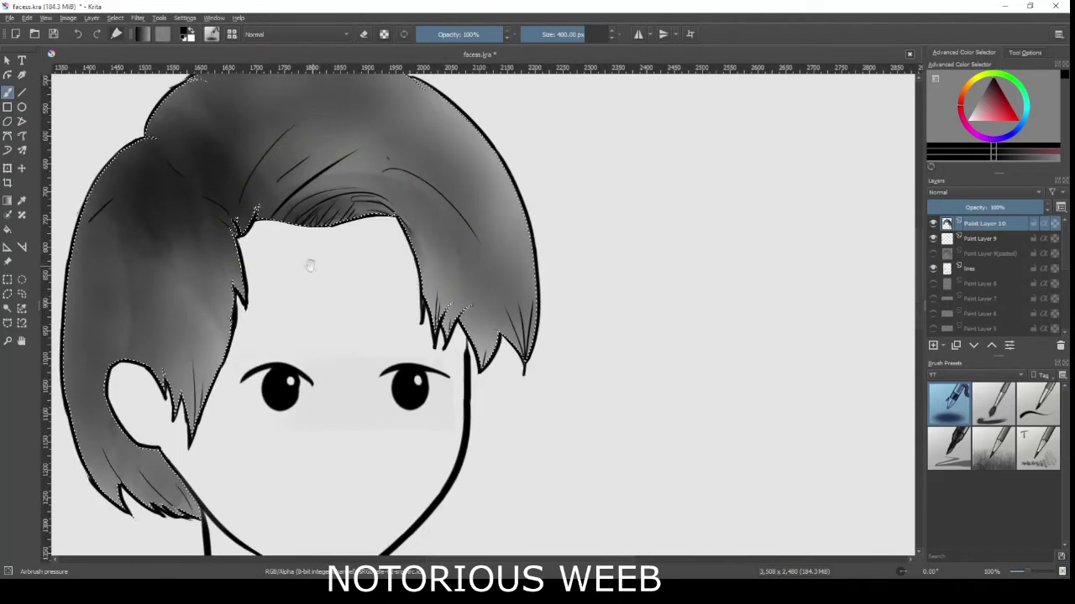
mouse_move(262, 143)
left_mouse_down()
mouse_move(353, 239)
mouse_move(479, 479)
left_mouse_up()
left_click_drag(276, 336, 359, 480)
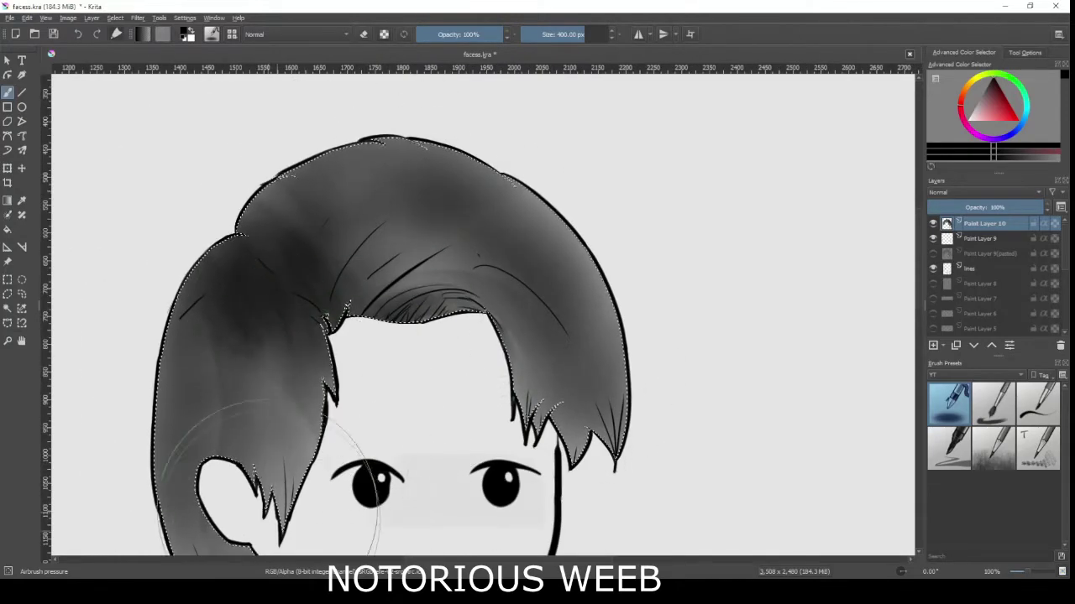
left_click_drag(318, 412, 312, 299)
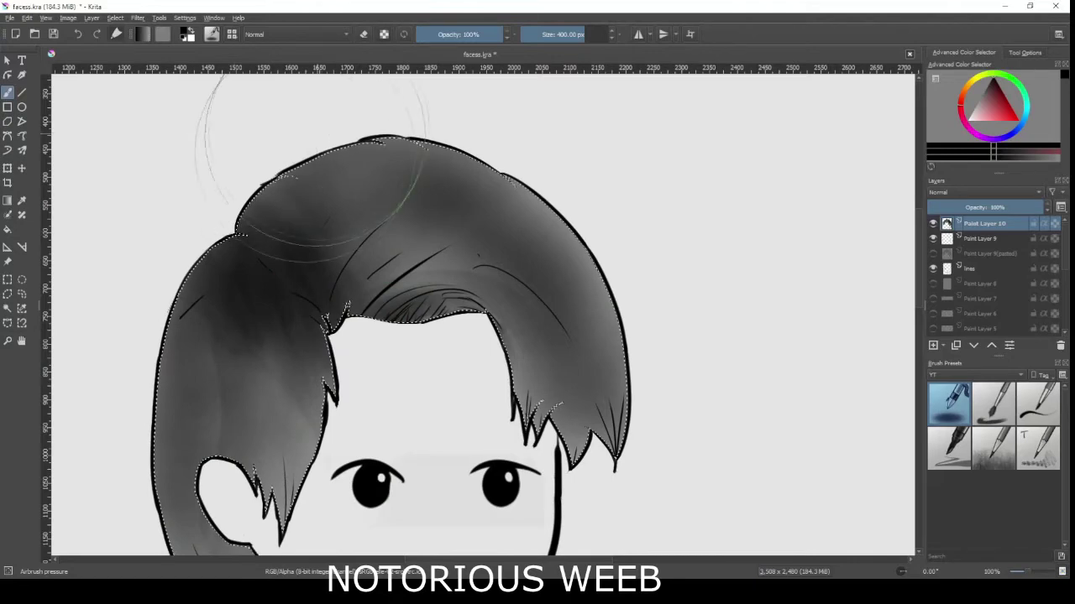
mouse_move(240, 265)
left_mouse_down()
mouse_move(216, 264)
mouse_move(246, 239)
mouse_move(286, 269)
left_mouse_up()
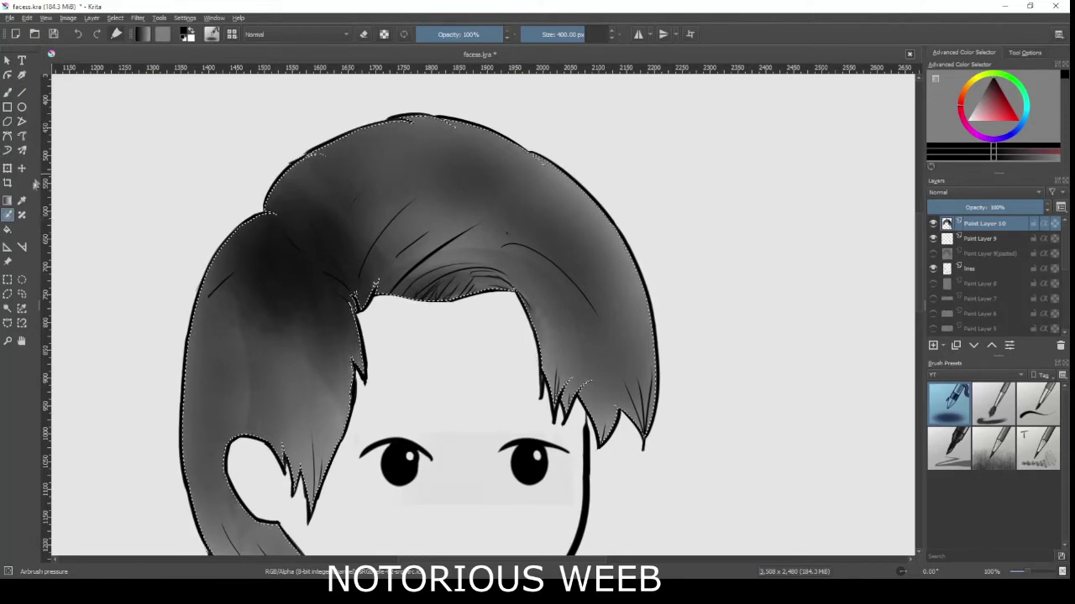
left_click(1021, 419)
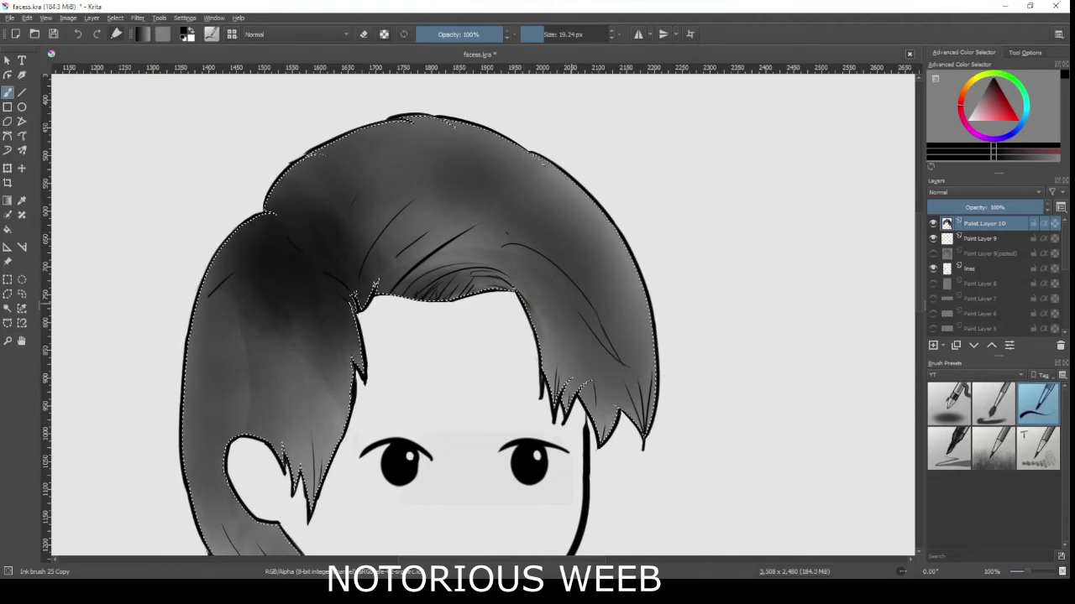
Draw thin dark strands on the right and top of the hair with Ink brush 25
left_click_drag(531, 273, 620, 371)
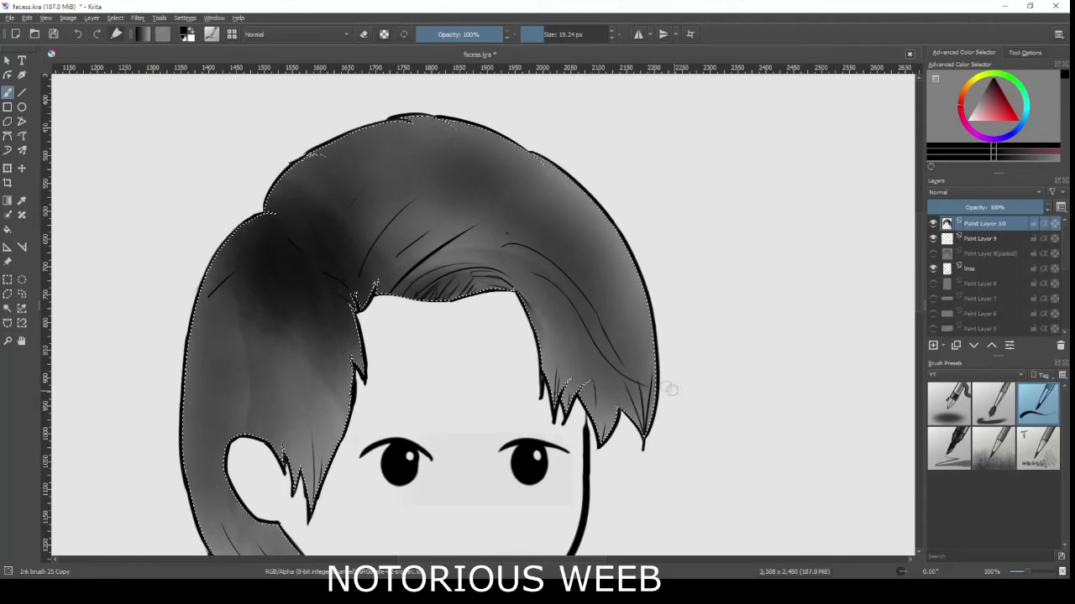
left_click_drag(592, 329, 640, 376)
key("ctrl+z")
left_click_drag(460, 179, 536, 181)
scroll(471, 344, "down", 1)
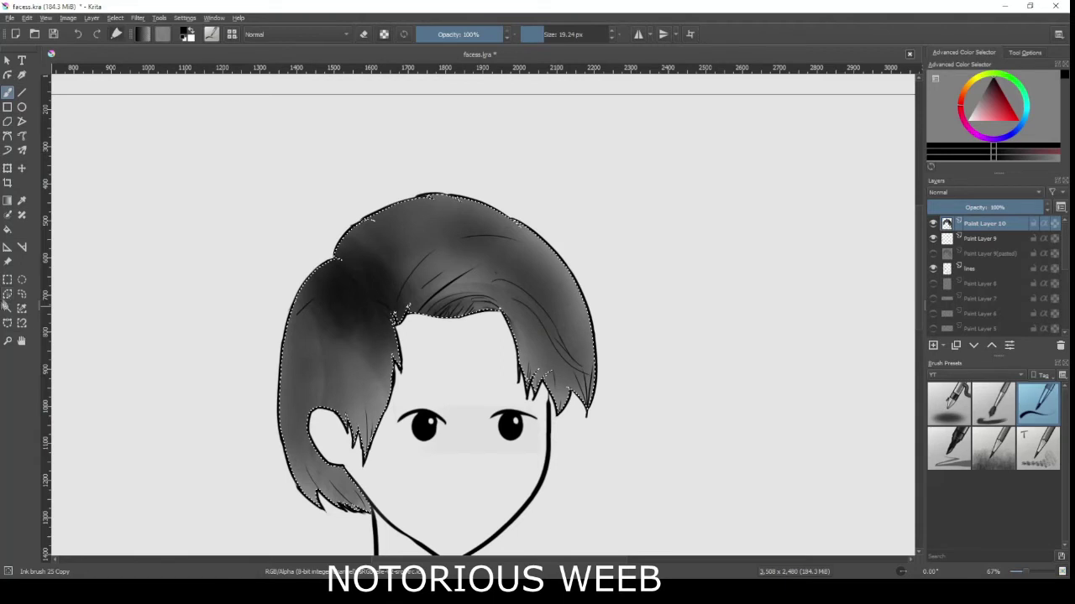
Deselect the hair selection and zoom in on the fringe
left_click(7, 308)
right_click(449, 291)
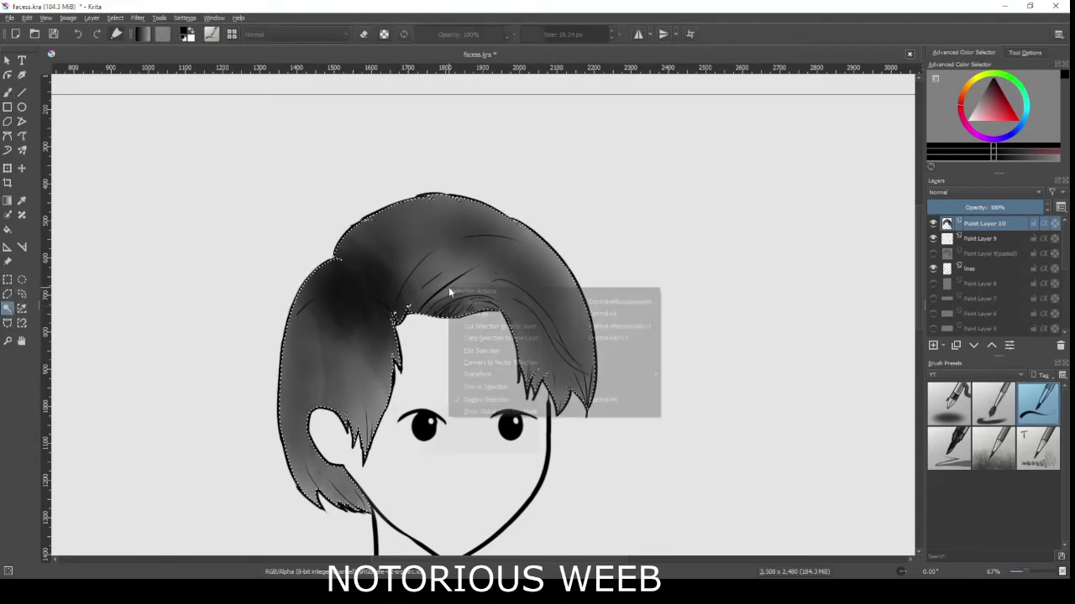
left_click(510, 301)
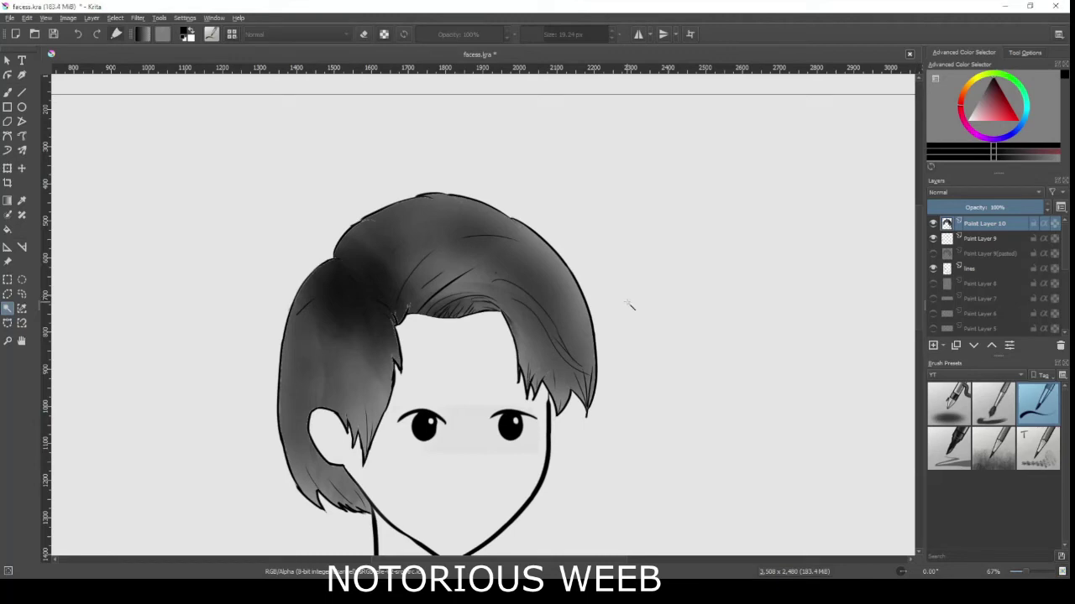
scroll(630, 305, "up", 1)
scroll(571, 282, "up", 1)
scroll(515, 260, "up", 1)
scroll(459, 238, "up", 1)
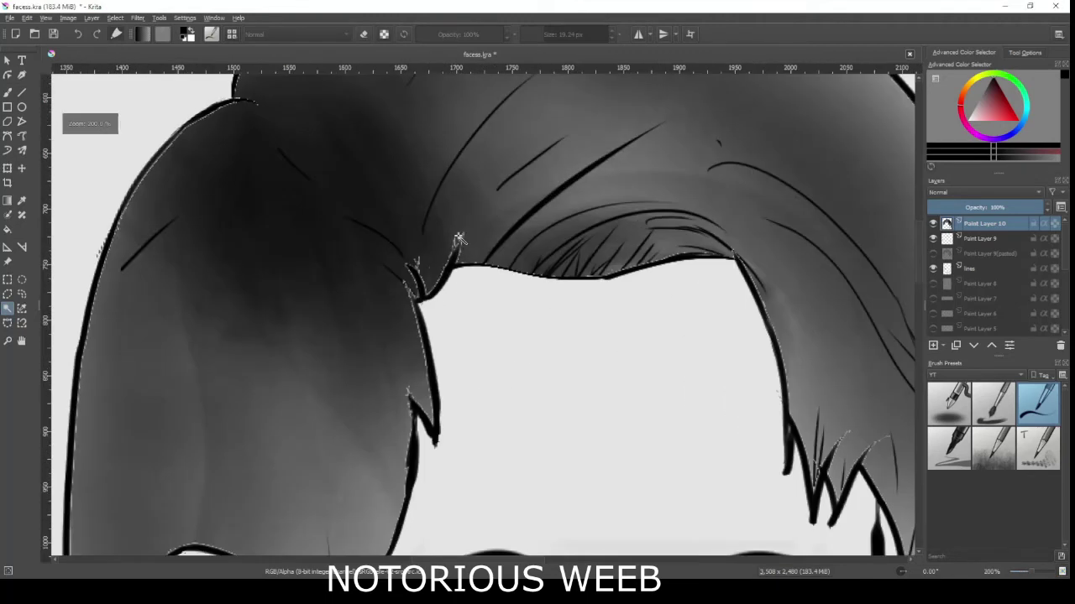
scroll(426, 274, "up", 1)
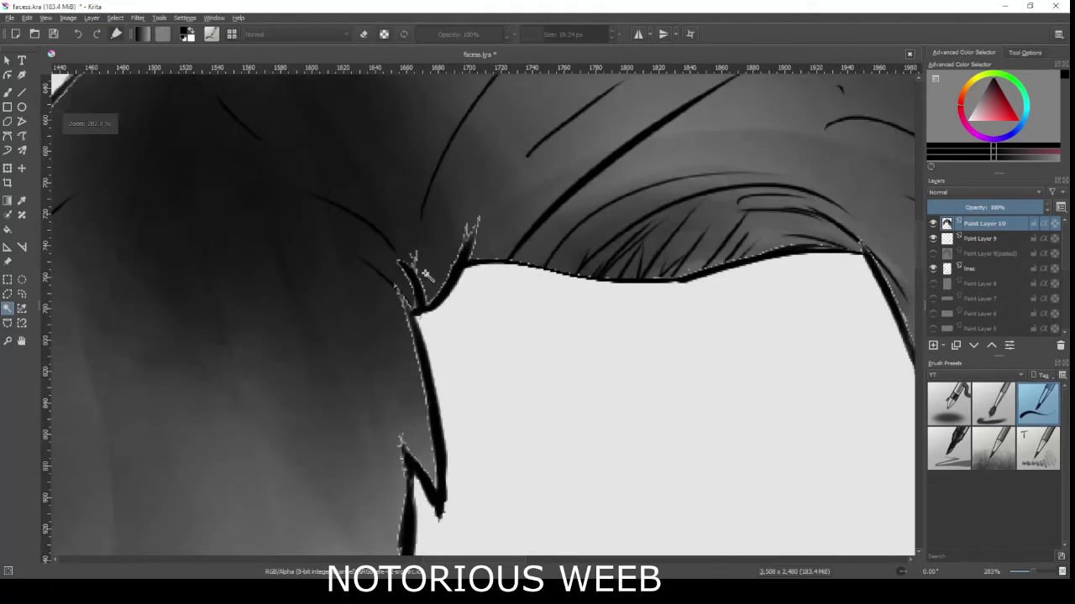
Switch to the Freehand Brush with the airbrush preset at about 17 px
left_click(7, 92)
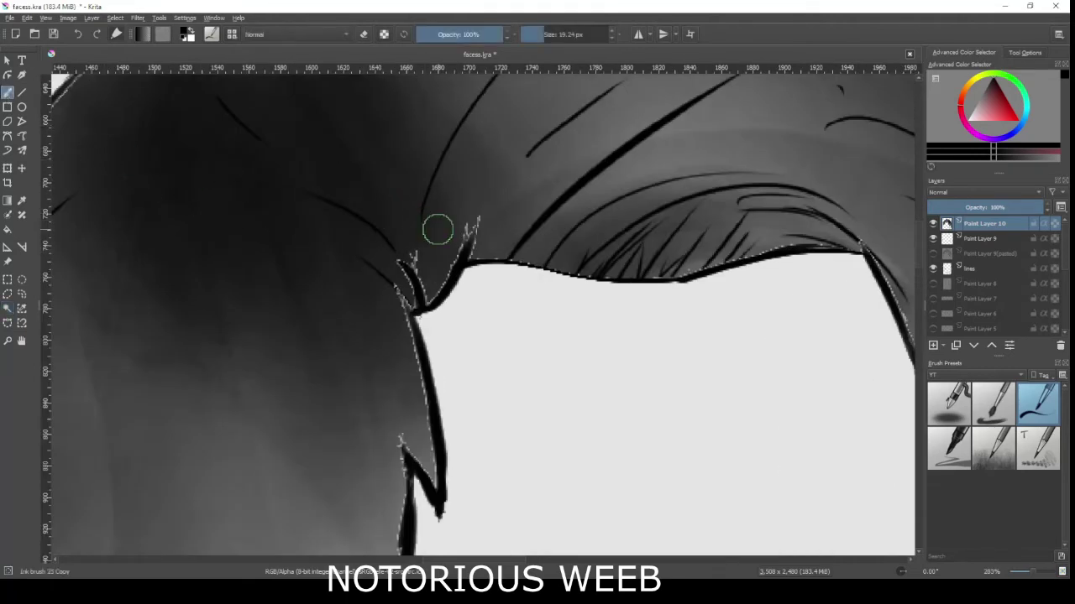
left_click(949, 403)
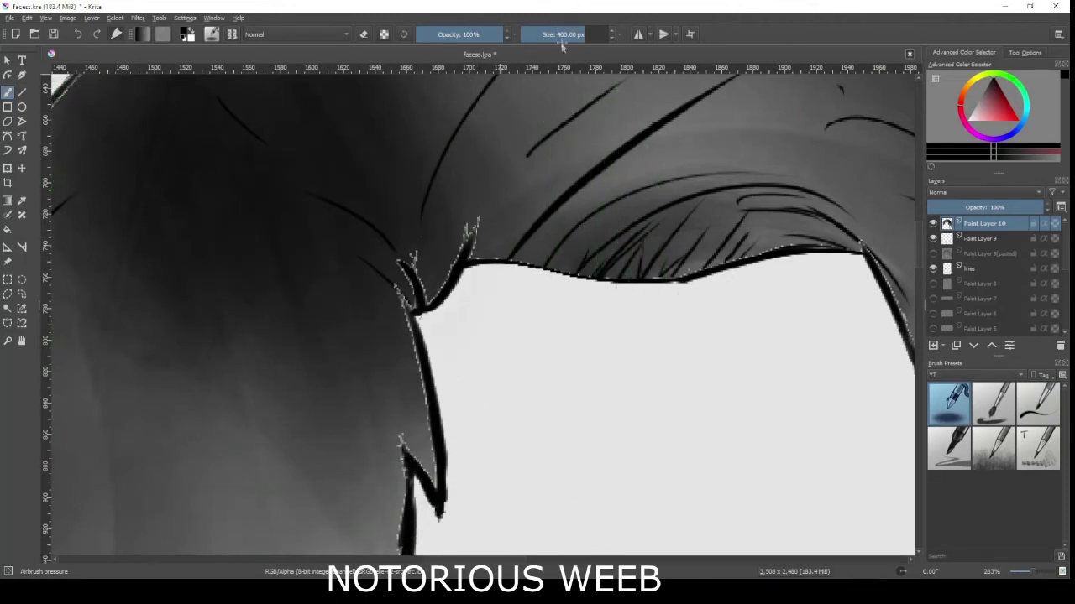
left_click_drag(562, 34, 541, 34)
Darken the pointed fringe outline beside the forehead with grey airbrush strokes
left_click_drag(388, 315, 383, 329)
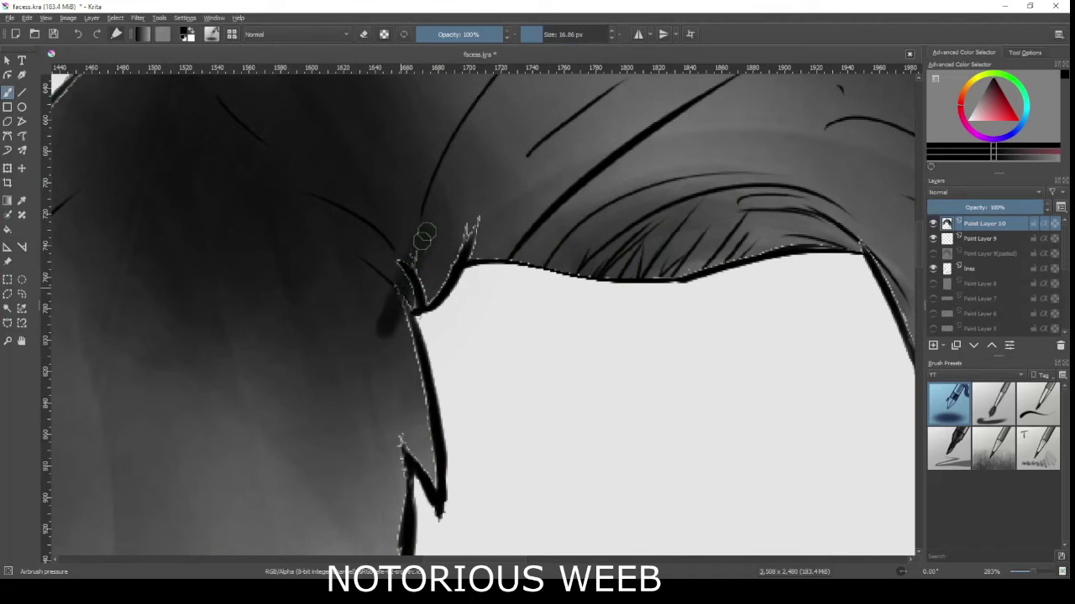
key("ctrl+z")
left_click_drag(410, 258, 420, 312)
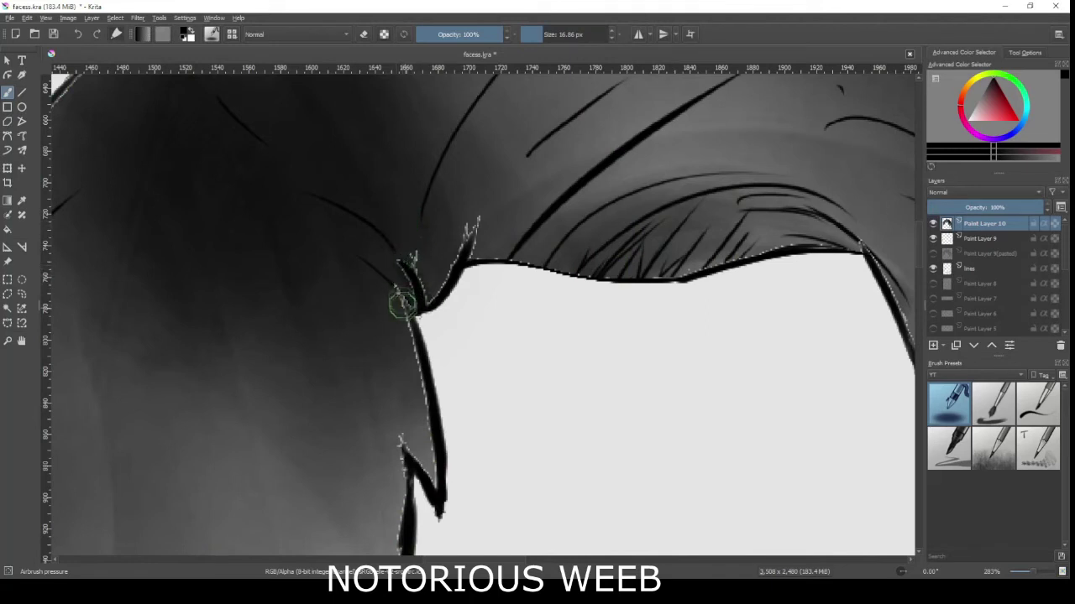
mouse_move(424, 380)
left_mouse_down()
mouse_move(439, 457)
mouse_move(418, 480)
left_mouse_up()
left_click_drag(422, 382, 437, 470)
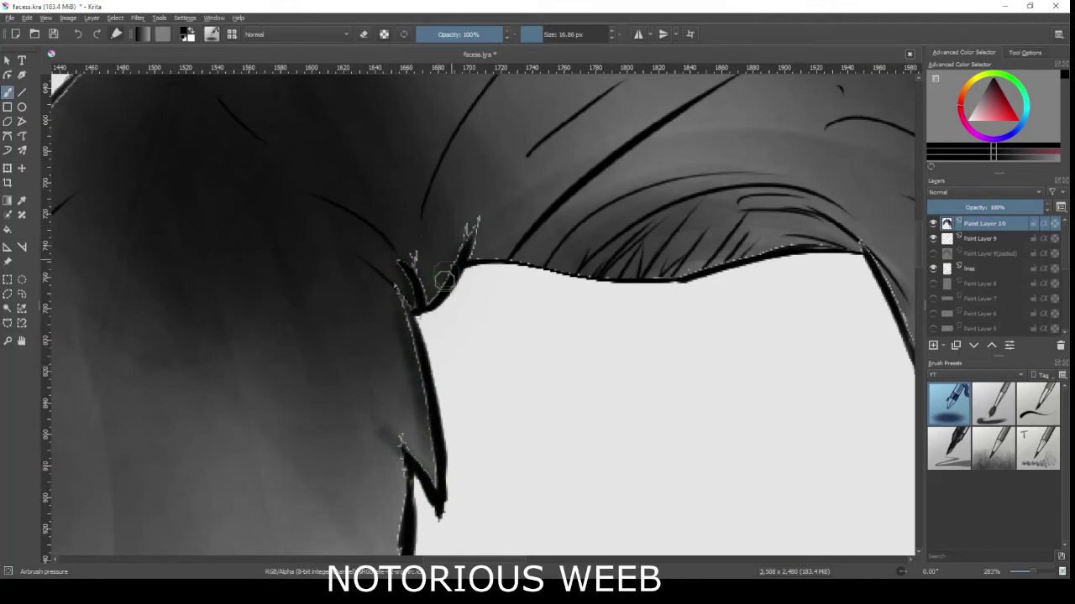
scroll(429, 211, "down", 2)
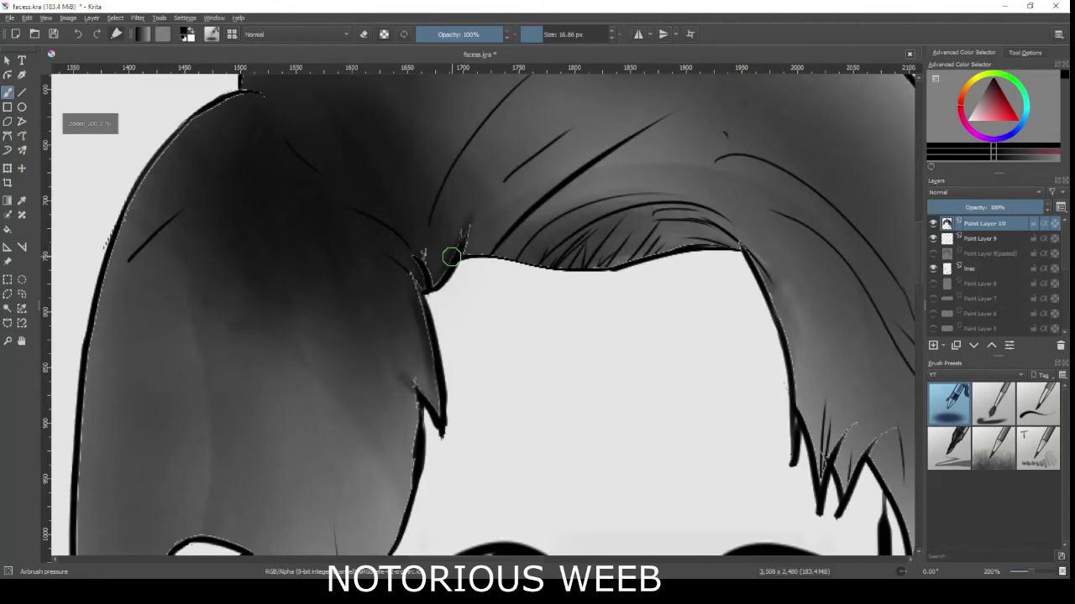
scroll(449, 252, "down", 2)
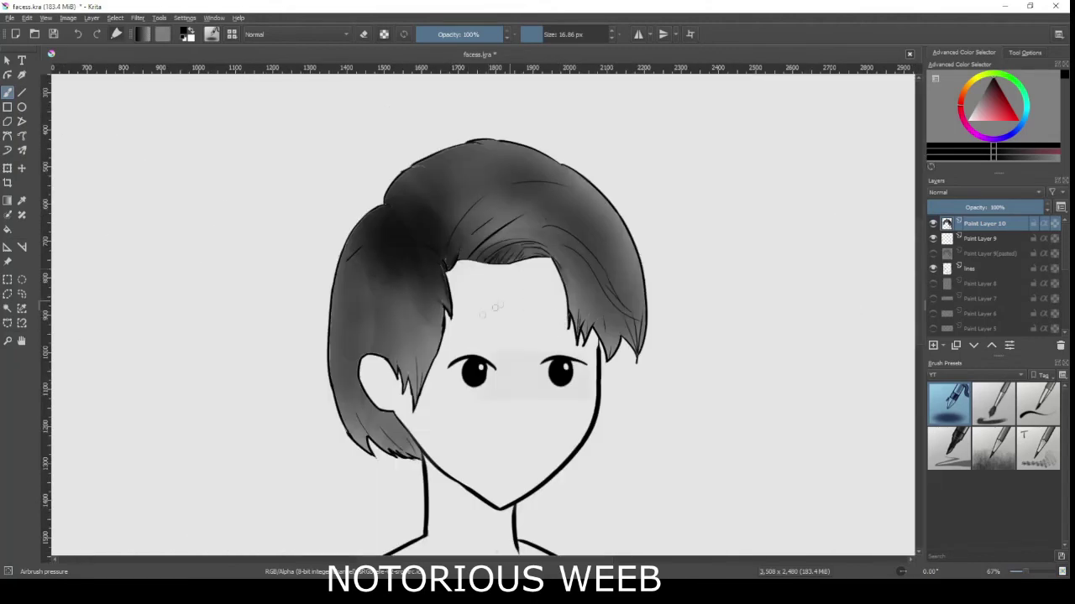
Flip the canvas view horizontally with M to check proportions, then choose red
scroll(470, 377, "down", 1)
scroll(528, 393, "up", 1)
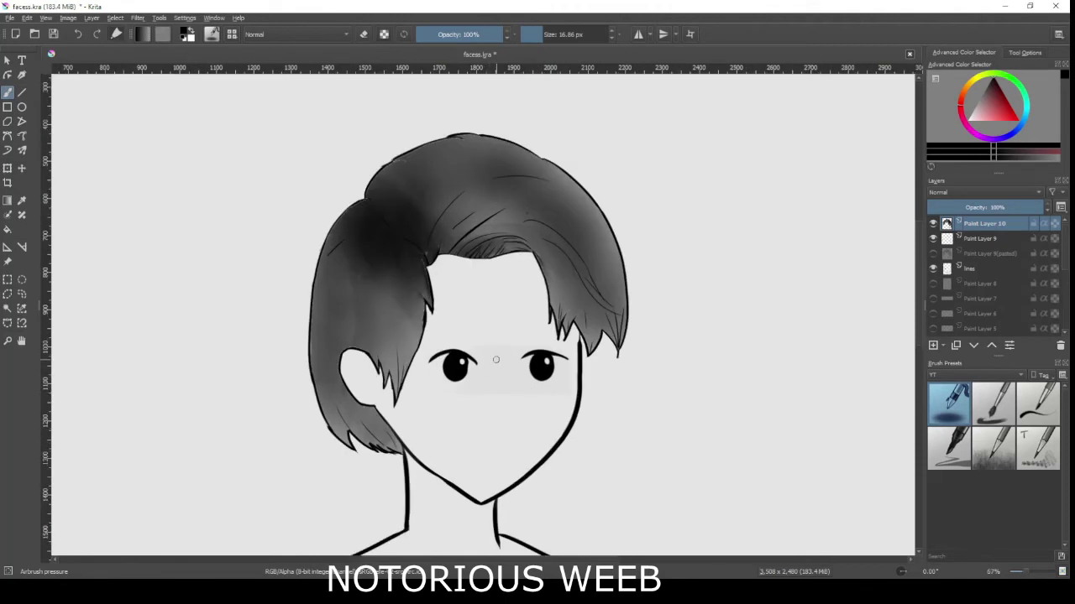
key("m")
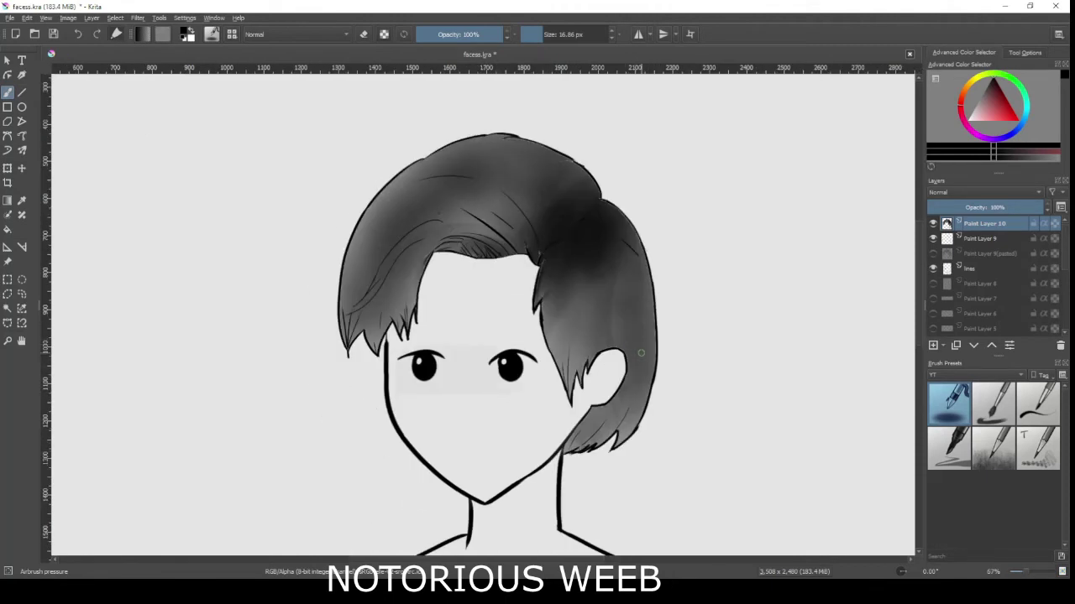
scroll(481, 355, "up", 1)
scroll(485, 336, "down", 2)
scroll(489, 309, "up", 1)
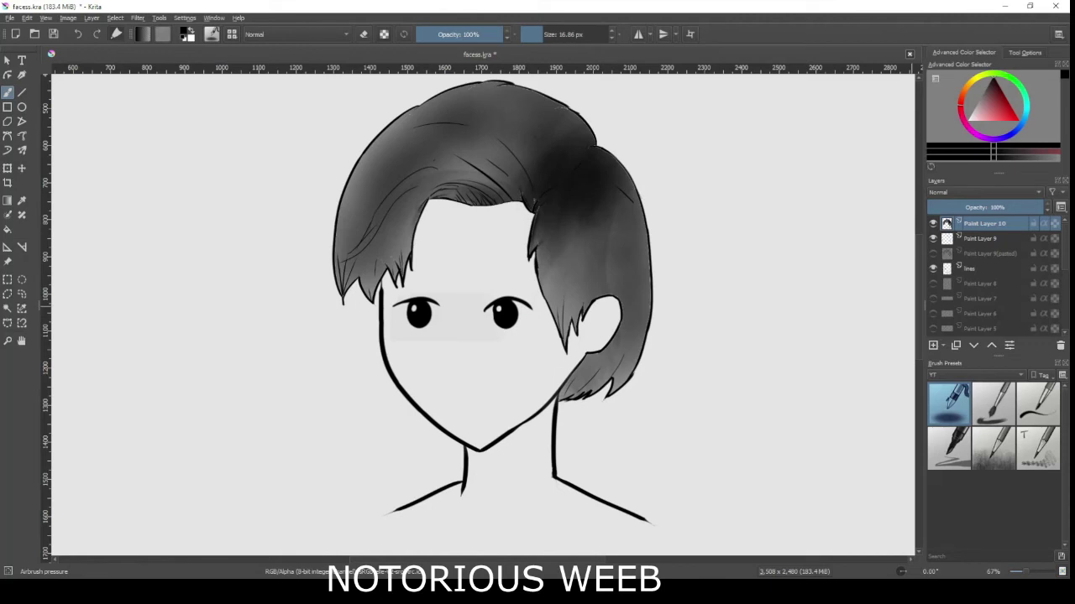
left_click(967, 112)
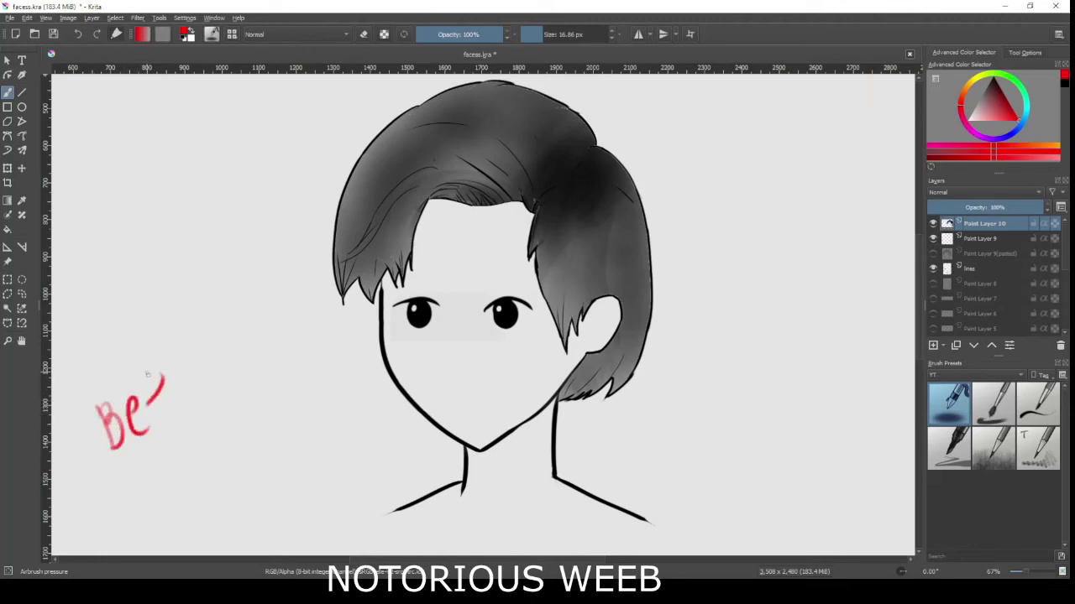
Handwrite 'Better/10' in red to the left of the boy's face
left_click_drag(186, 375, 178, 408)
left_click_drag(193, 346, 209, 382)
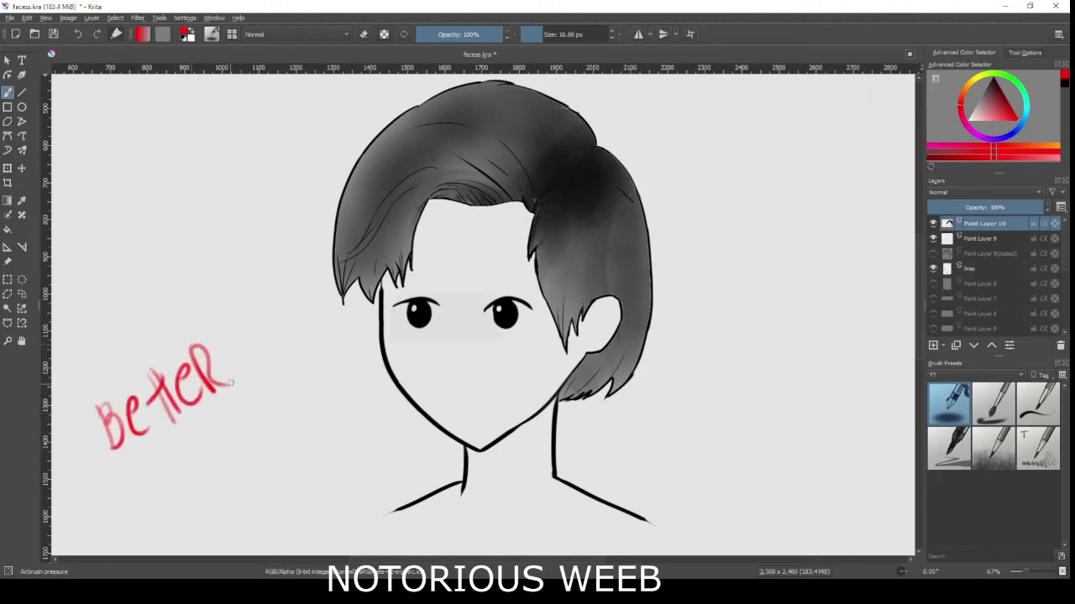
left_click_drag(226, 285, 252, 406)
left_click_drag(255, 321, 267, 376)
left_click_drag(285, 309, 283, 324)
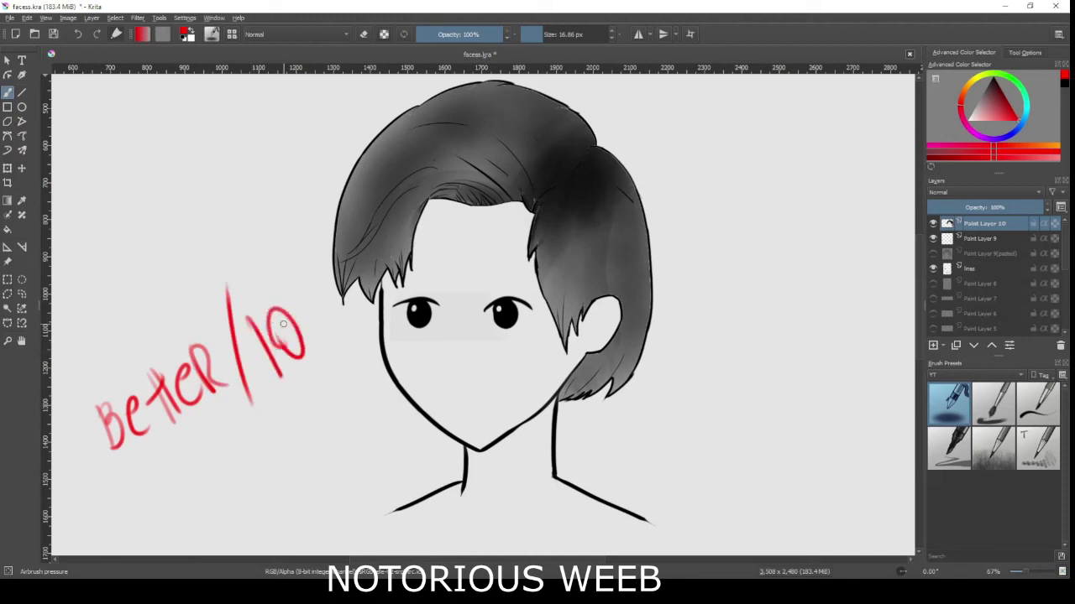